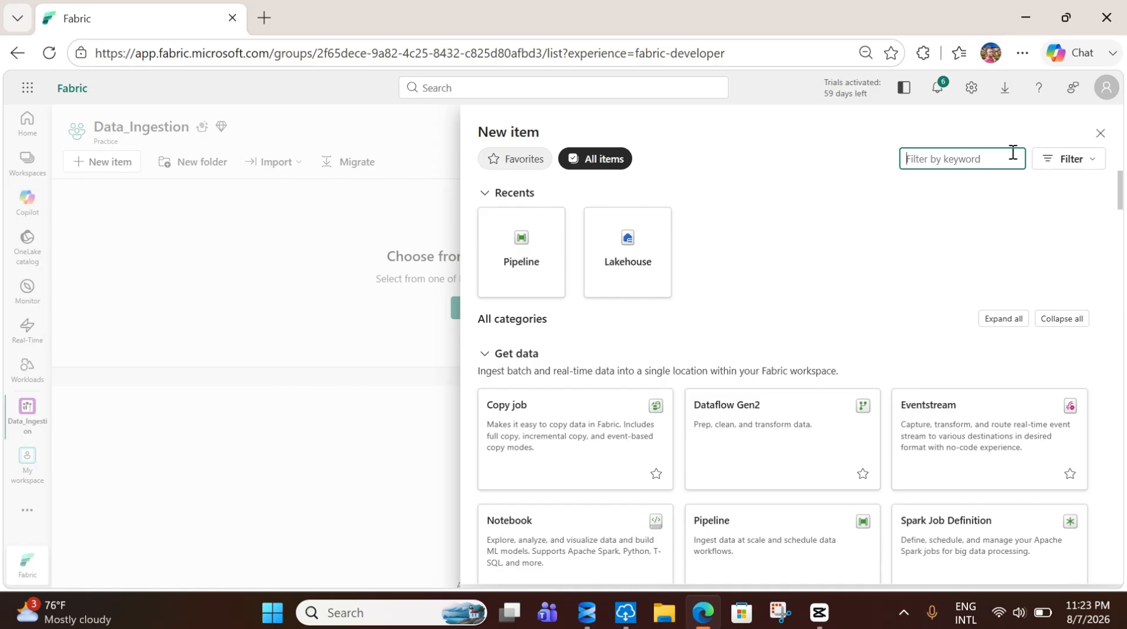
- Create a lakehouse named Ingest_Data in the Data_Ingestion workspace, keeping lakehouse schemas enabled
text(Lake)
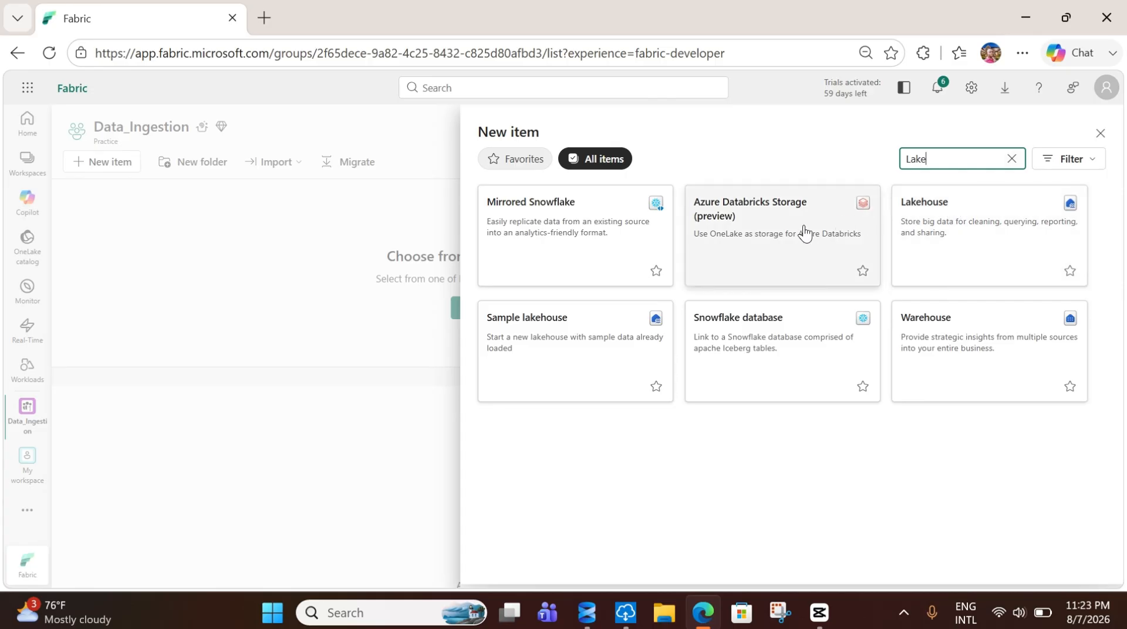
click(952, 246)
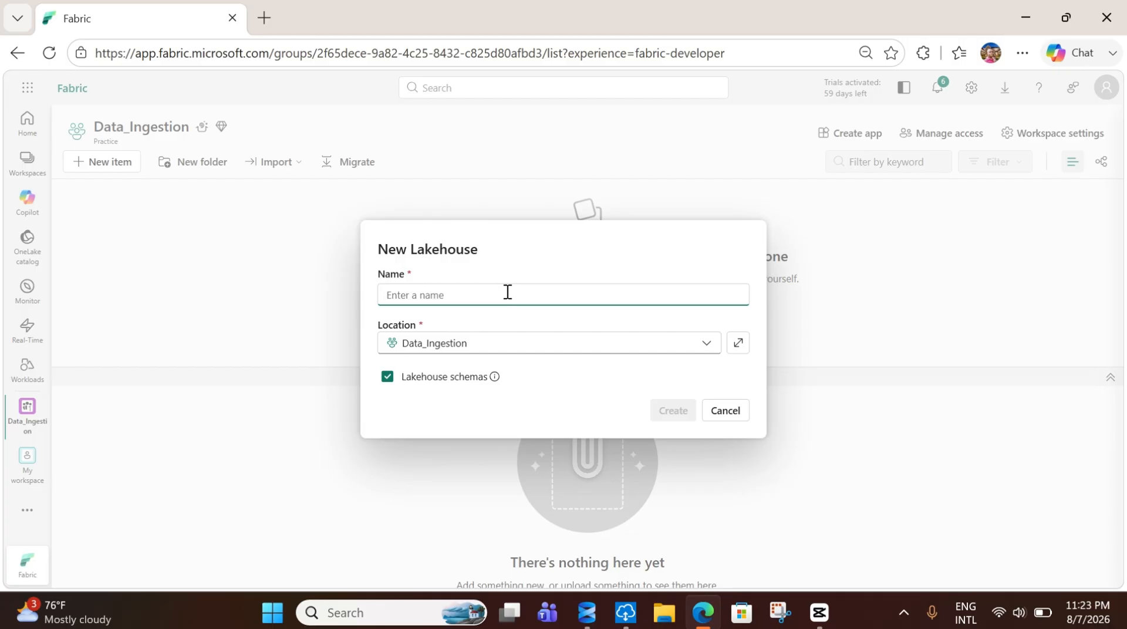
text(Ingest_Data)
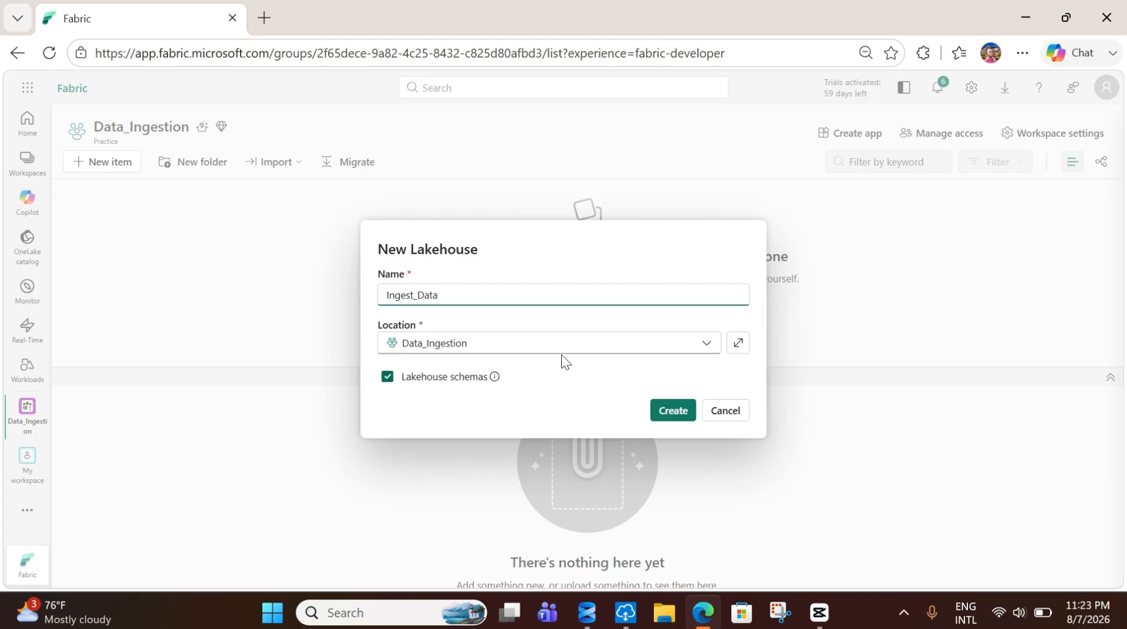
click(673, 410)
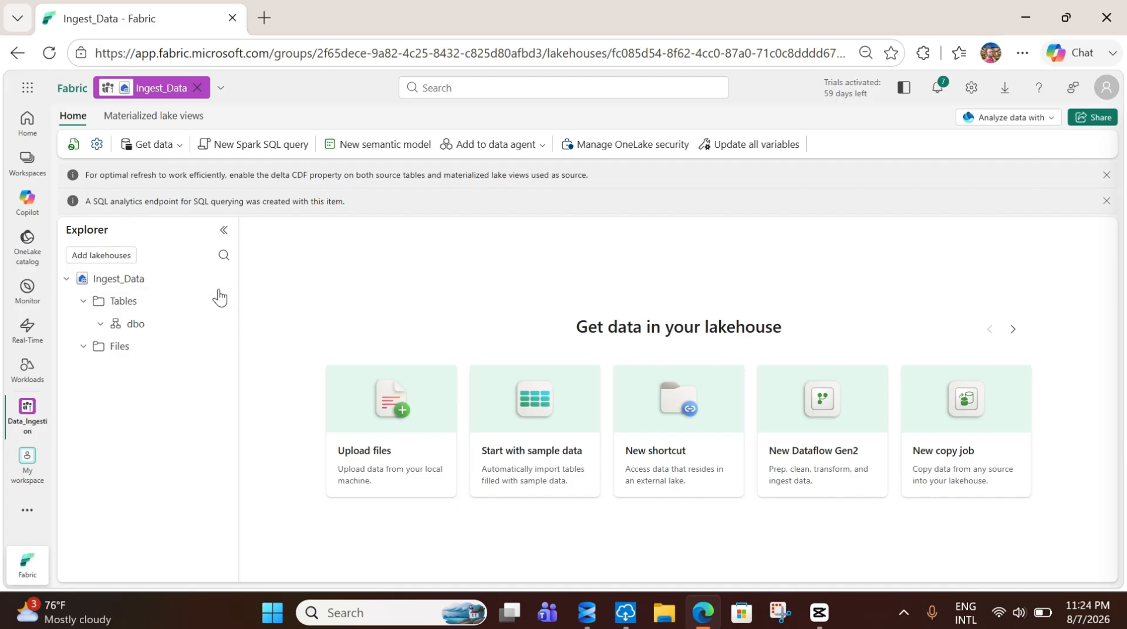
- Return to the Data_Ingestion workspace's item list from the new lakehouse
click(35, 160)
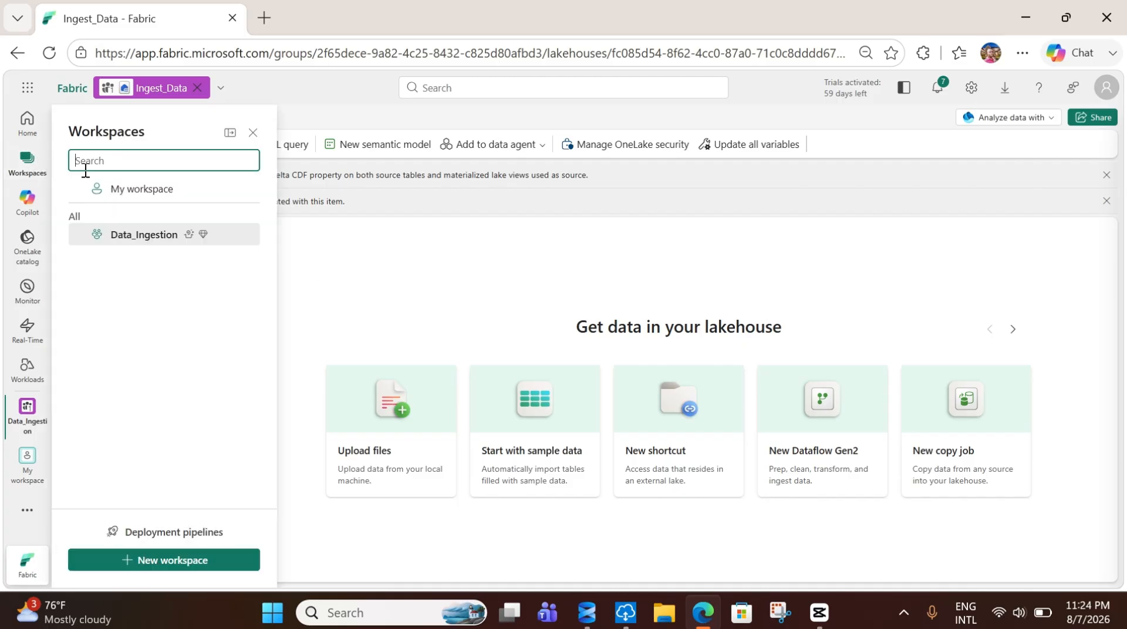
click(372, 246)
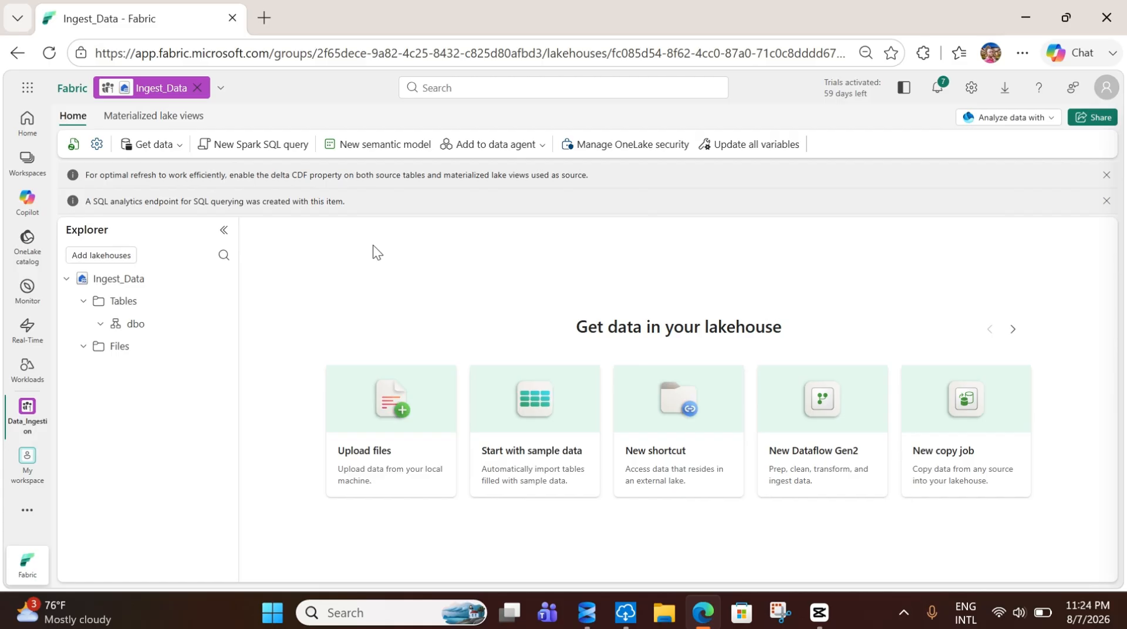
click(30, 410)
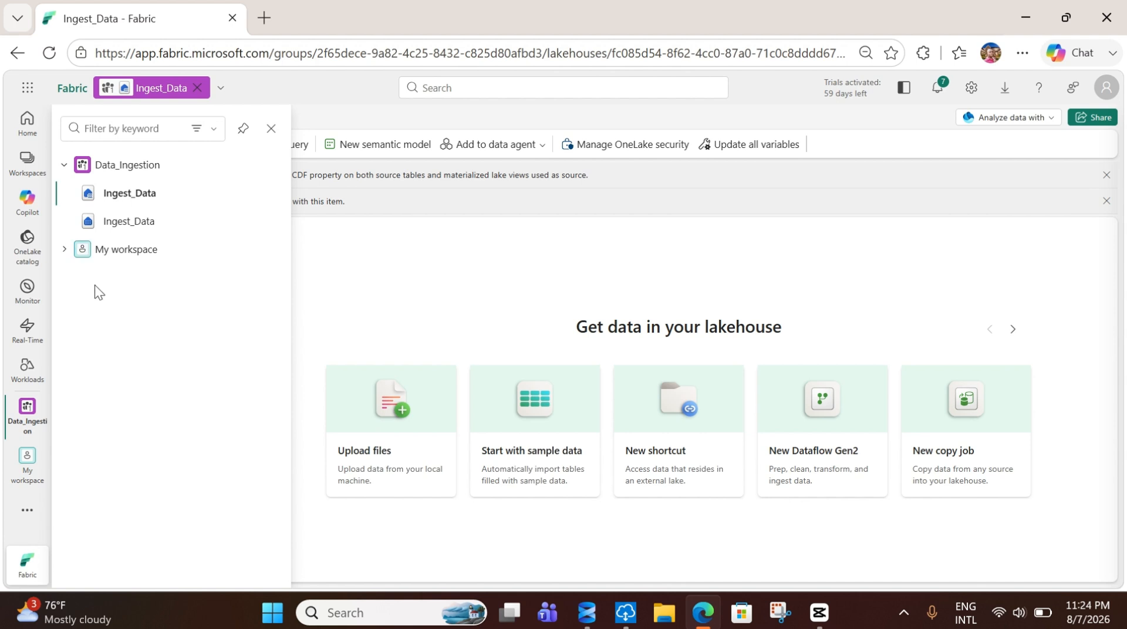
click(129, 164)
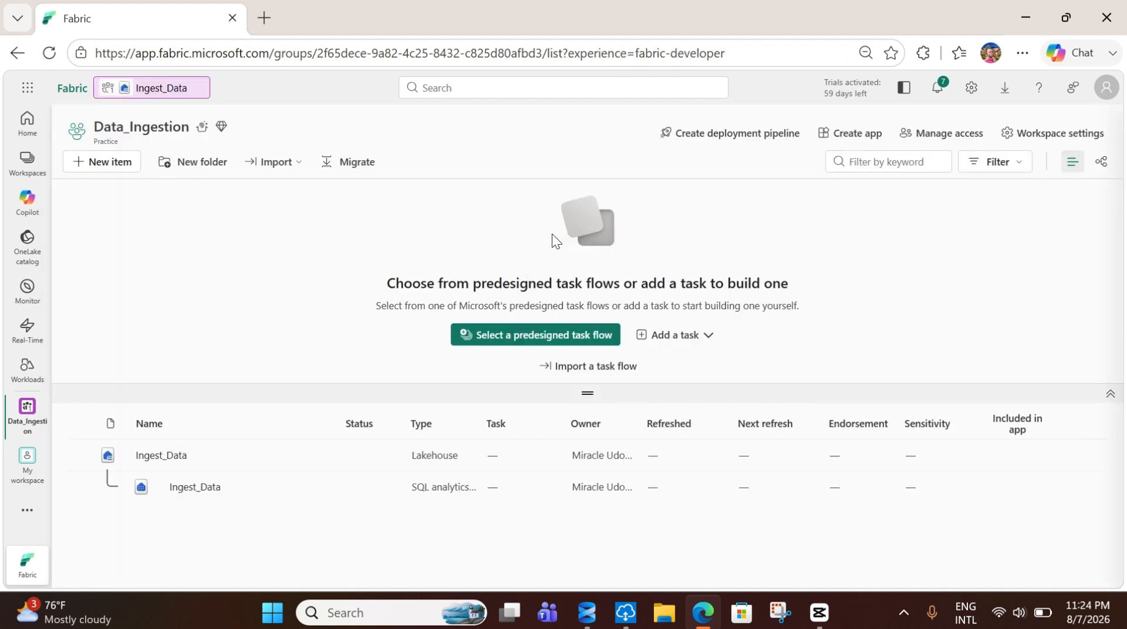
- Create a pipeline named Ingest_data in the Data_Ingestion workspace
click(104, 172)
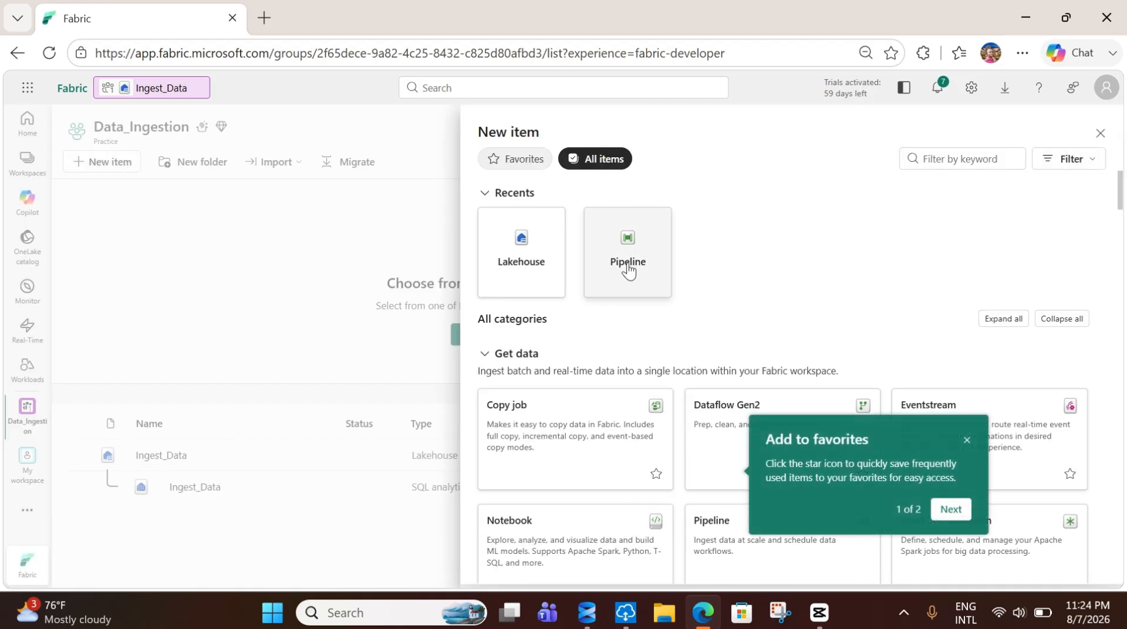
click(986, 159)
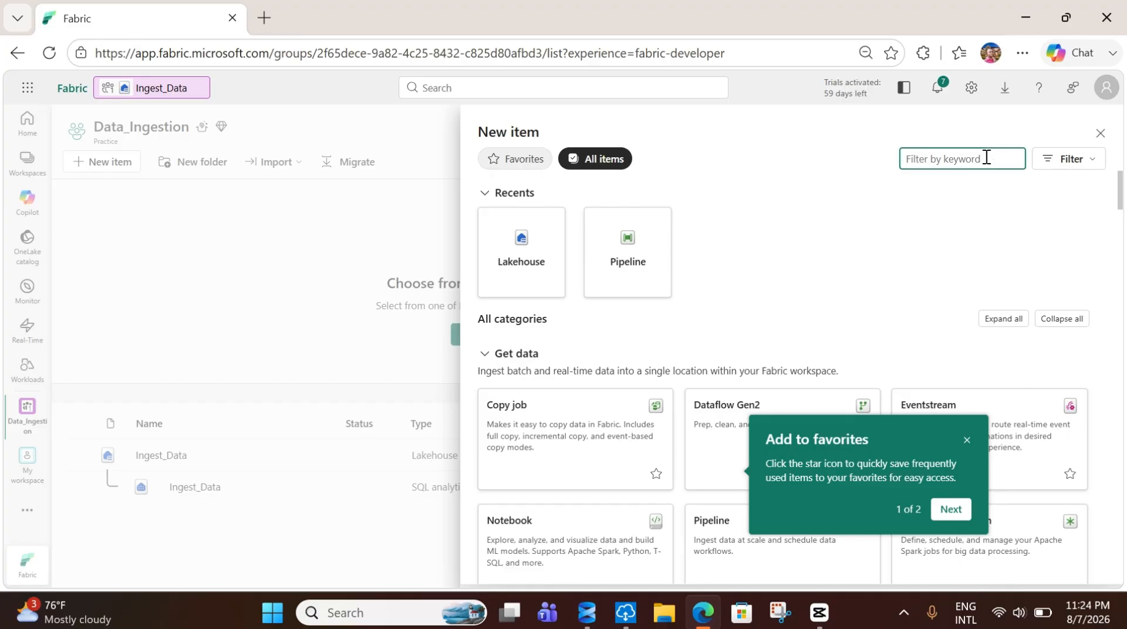
text(pipe)
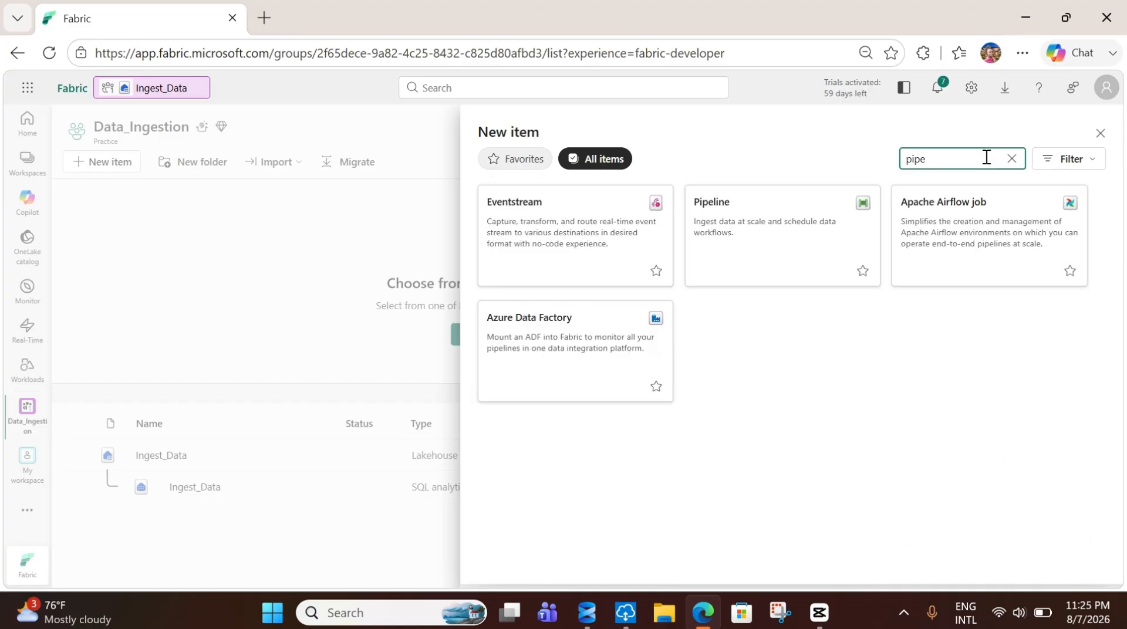
click(822, 232)
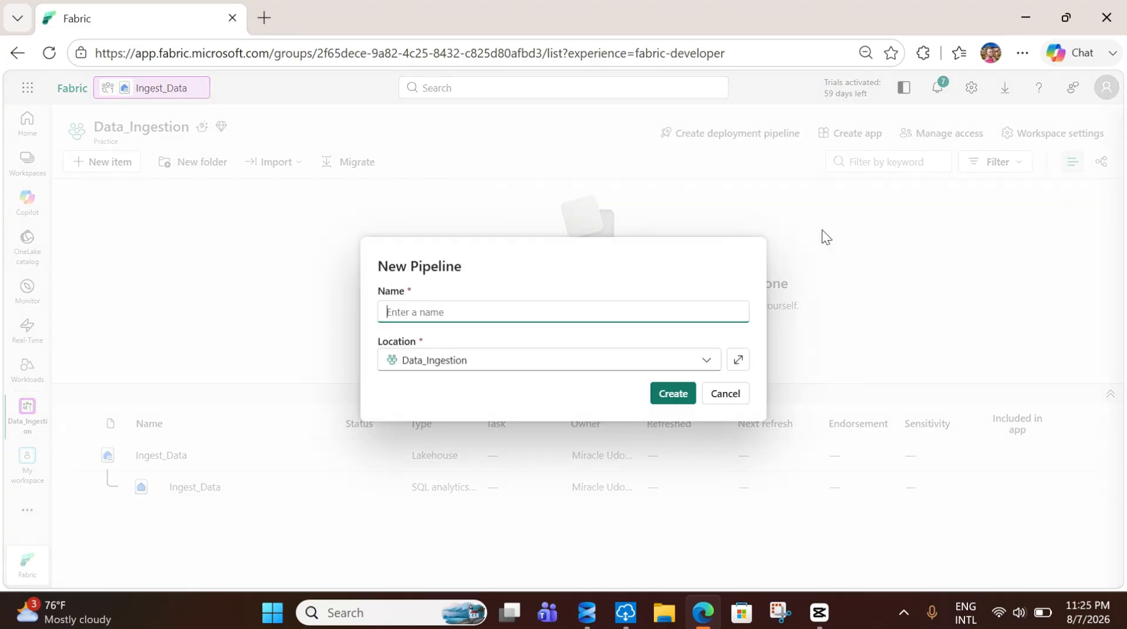
double_click(469, 304)
key(BackSpace)
text(Dat)
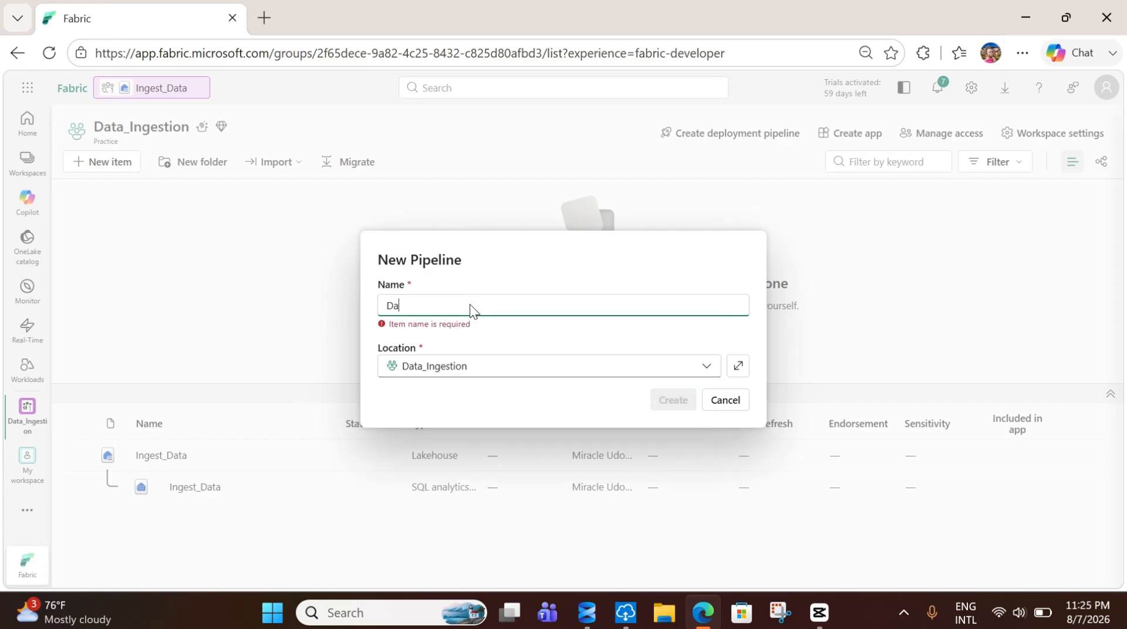
key(BackSpace)
key(BackSpace)
key(BackSpace)
text(Ingest_)
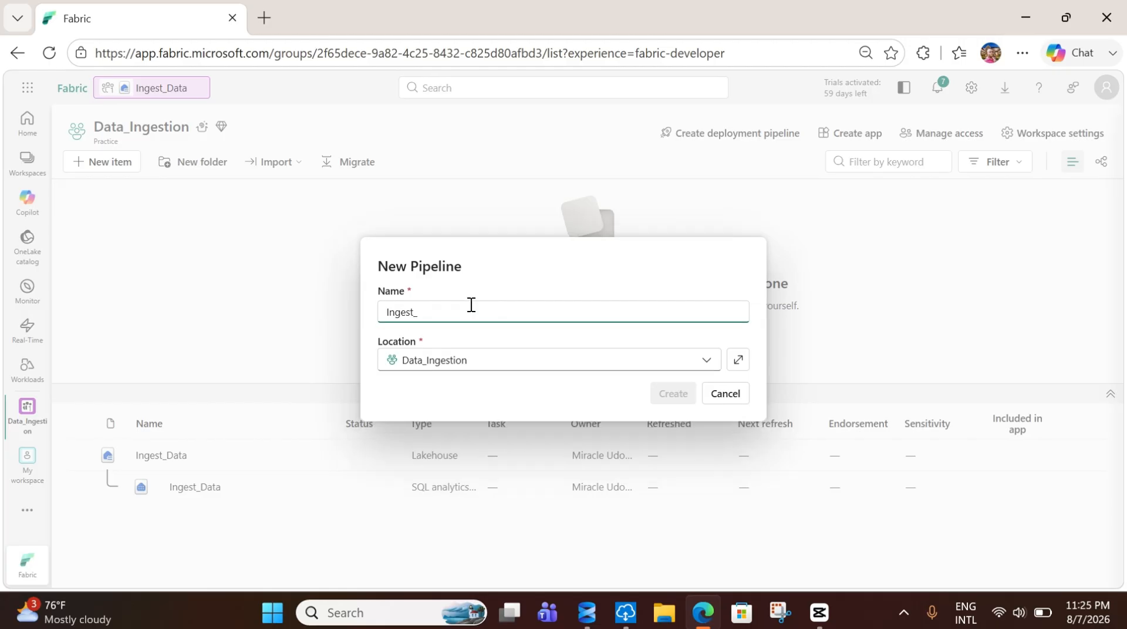
text(data)
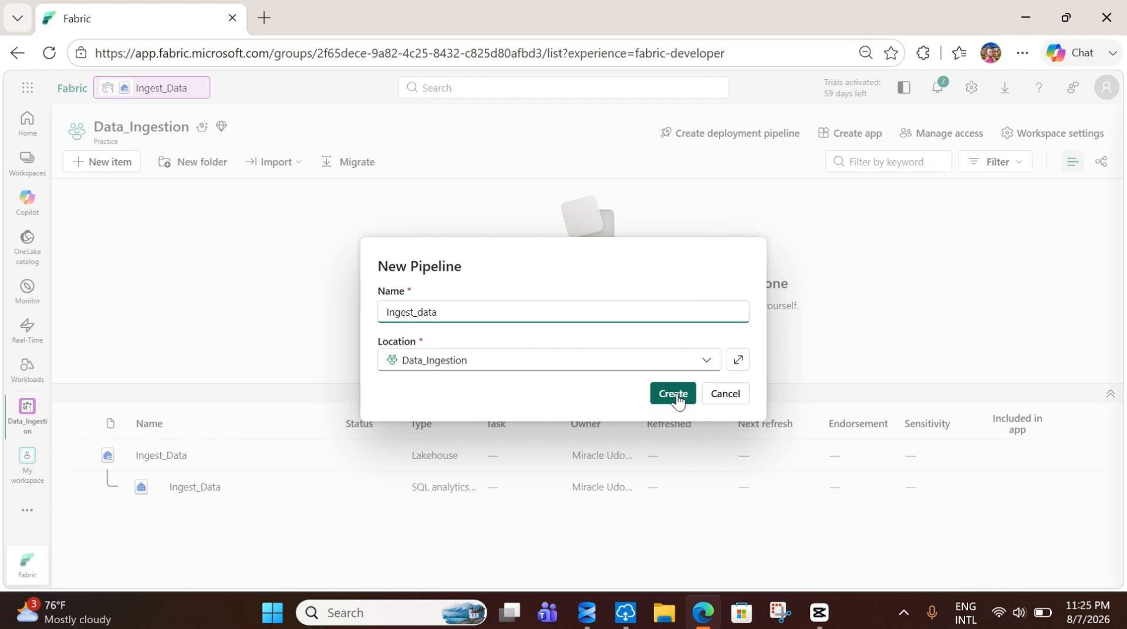
click(674, 395)
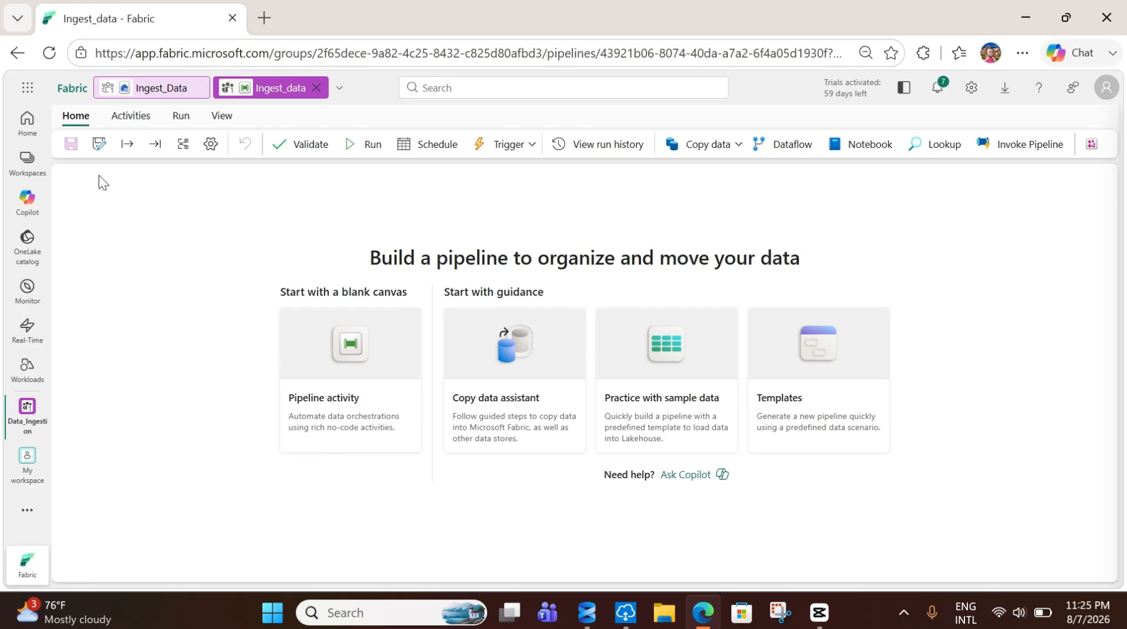
- Add a Copy data activity to the pipeline and move it fully into view on the canvas
click(131, 115)
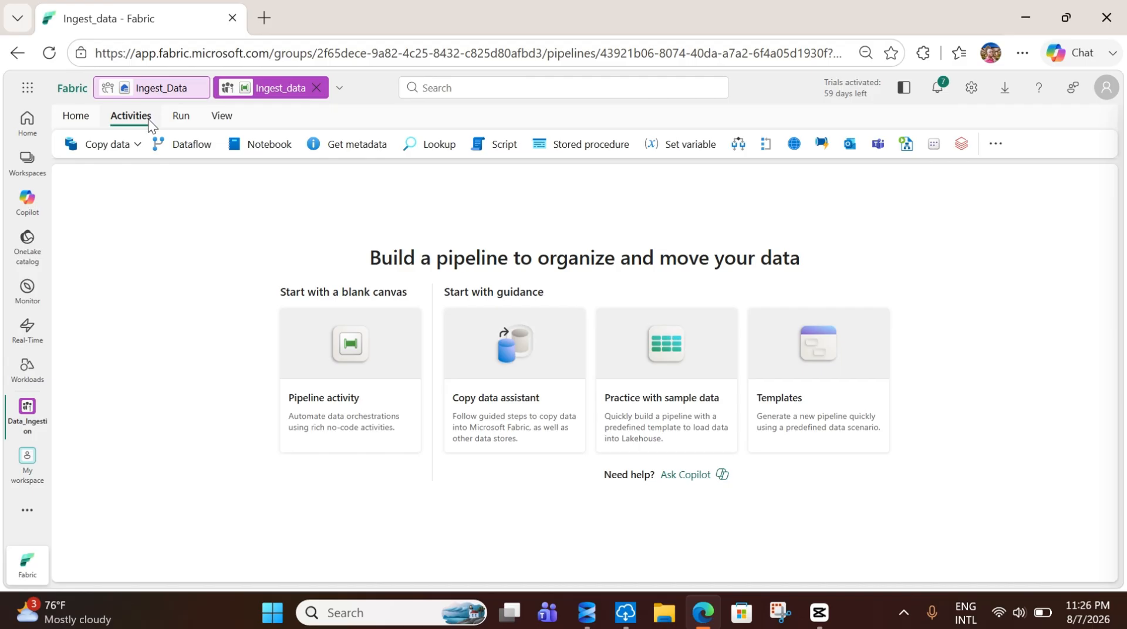
click(135, 147)
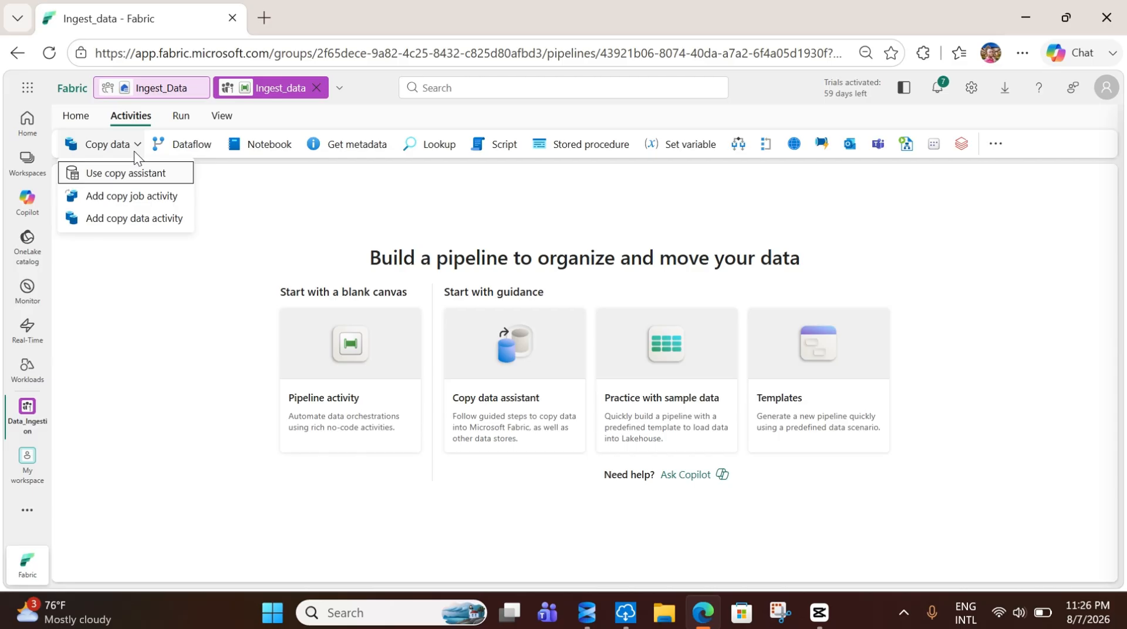
click(134, 219)
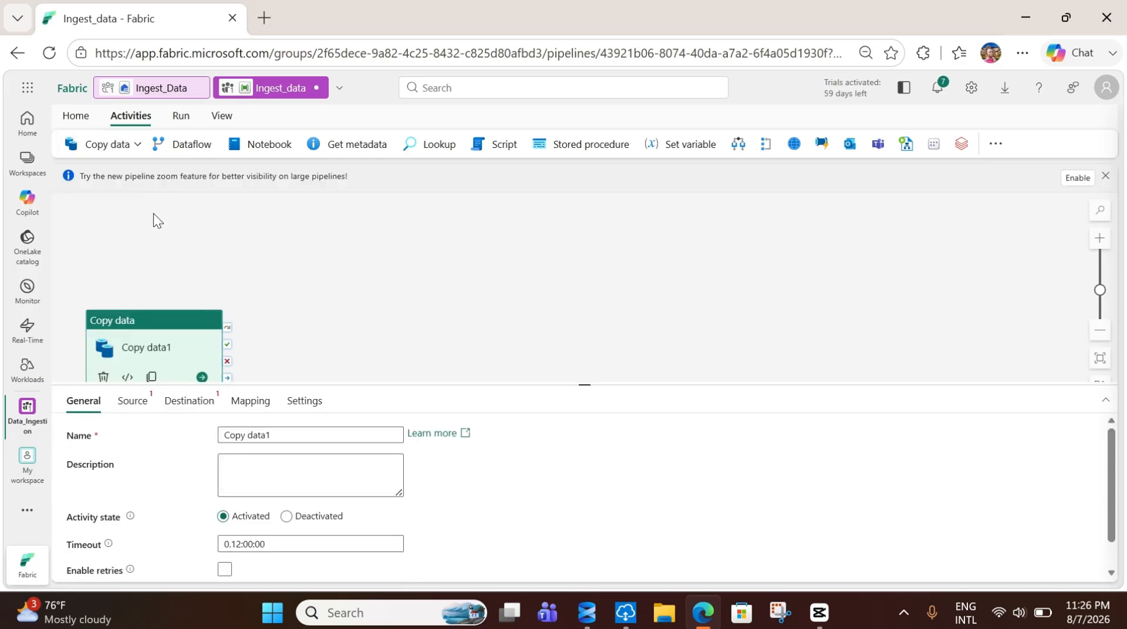
drag(152, 328, 227, 254)
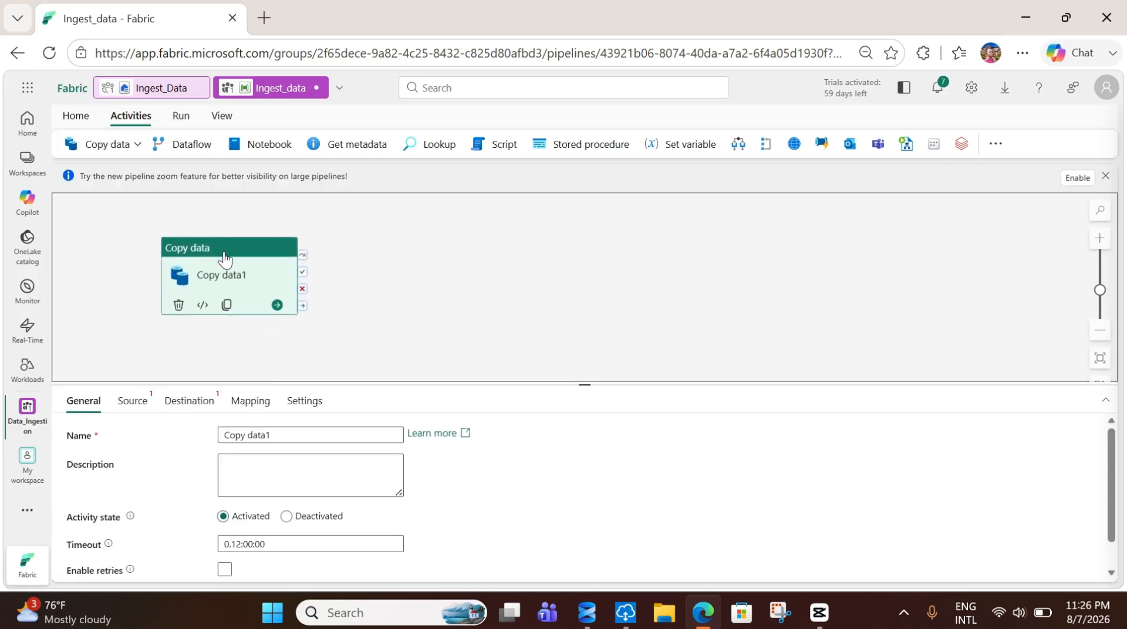
- Rename the Copy data activity as SQL_data_Ingestion
click(255, 441)
key(ctrl+a)
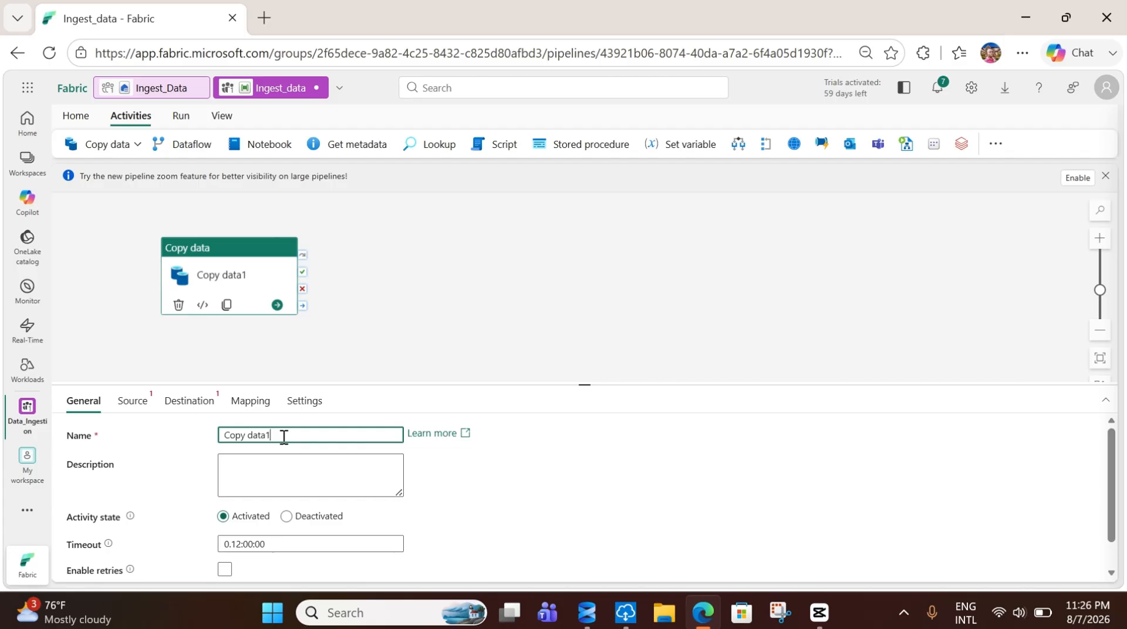
key(BackSpace)
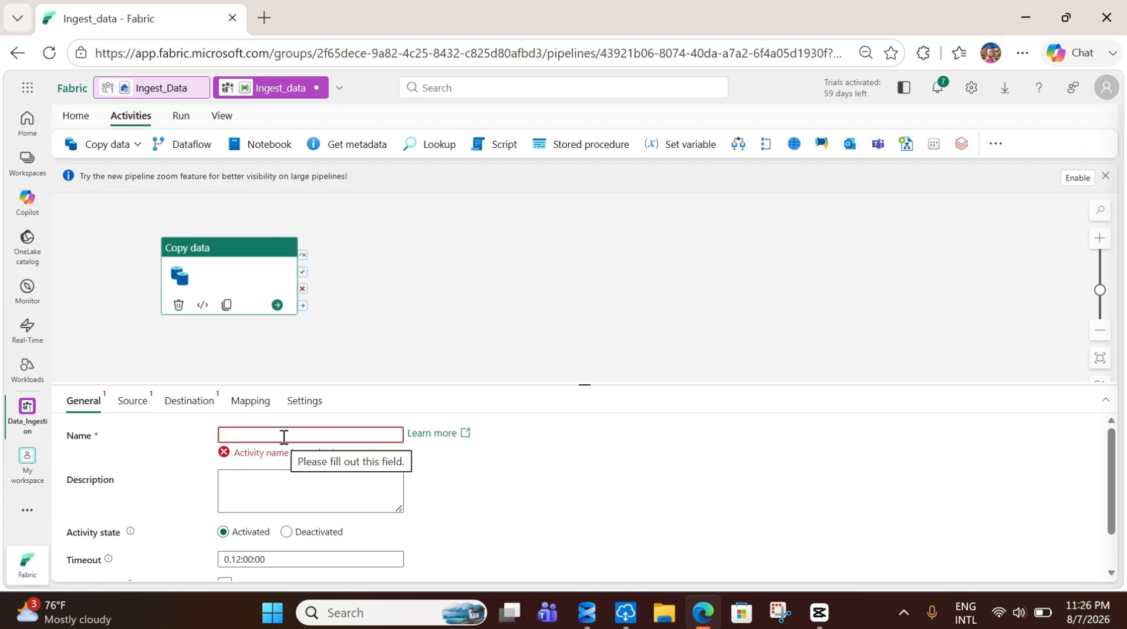
text(SQL)
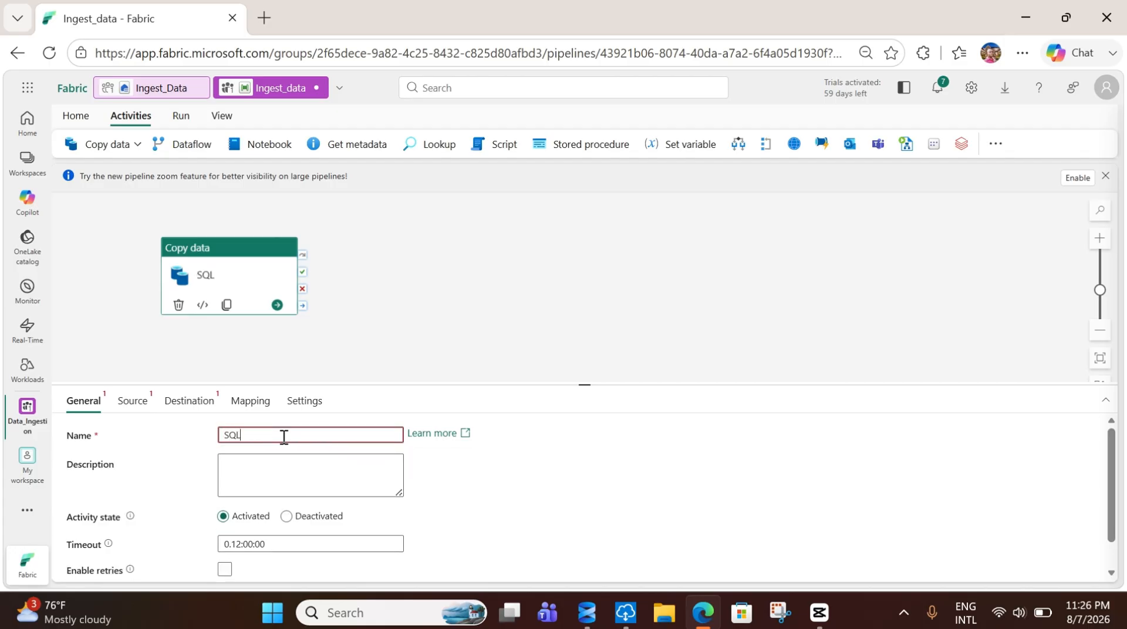
text(_data_Ingestion)
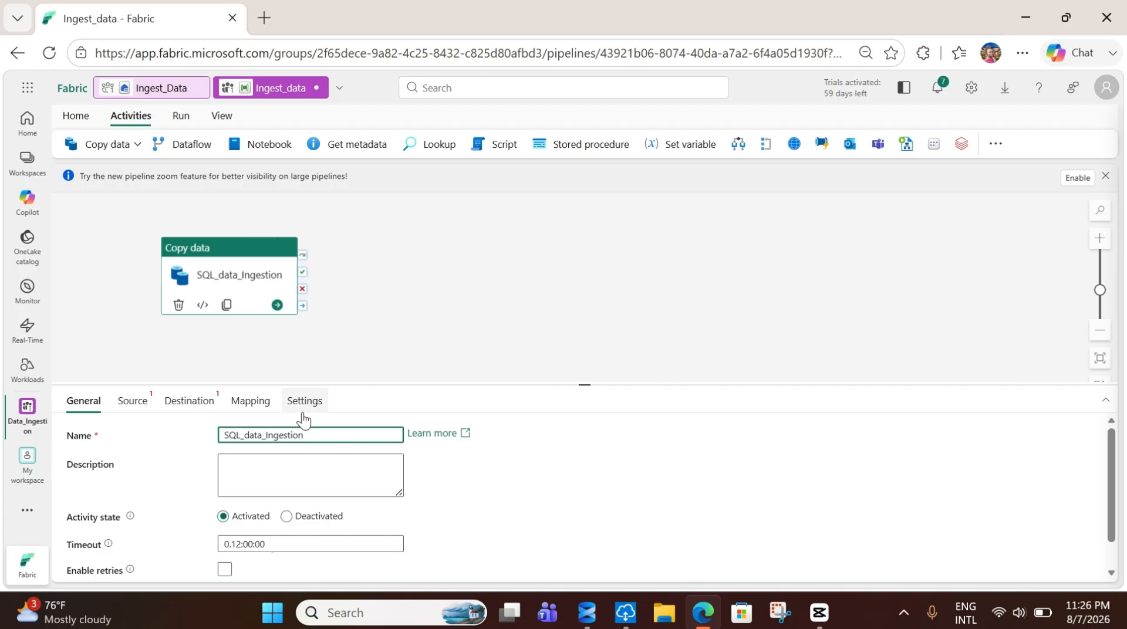
scroll(282, 455, down, 2)
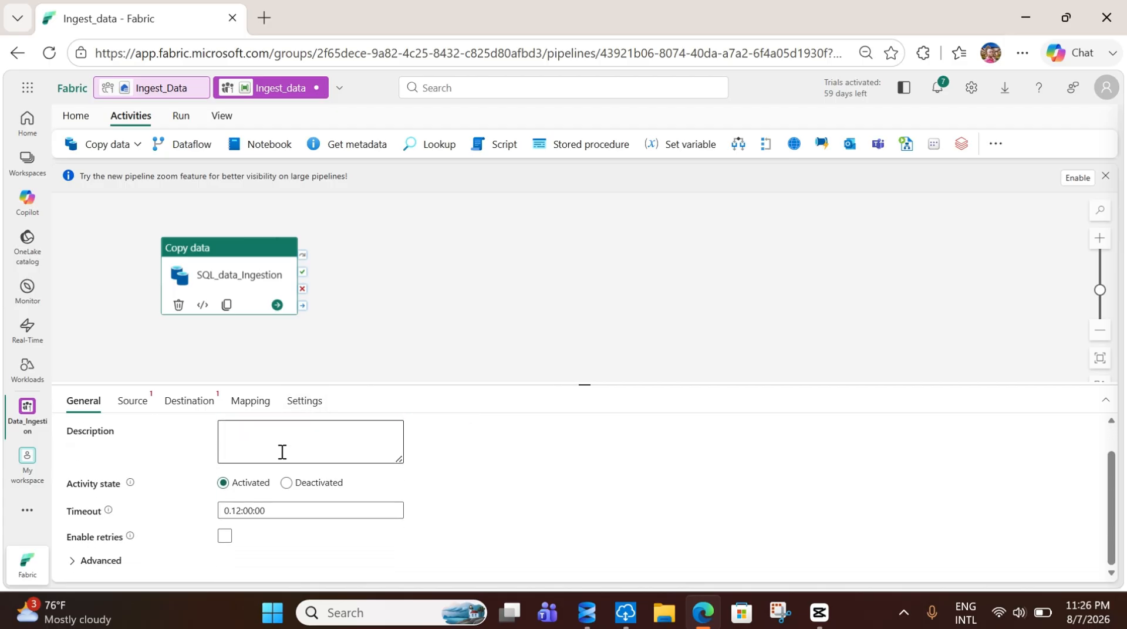
scroll(281, 455, up, 2)
- Start a new SQL Server database connection as the source of the SQL_data_Ingestion activity
click(143, 399)
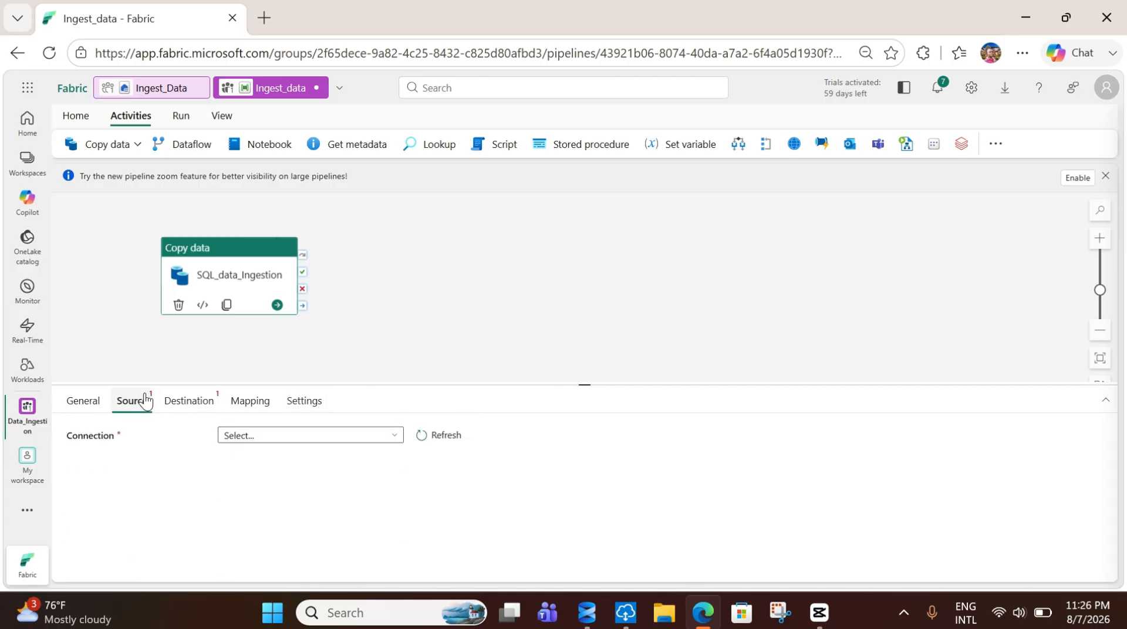
click(393, 437)
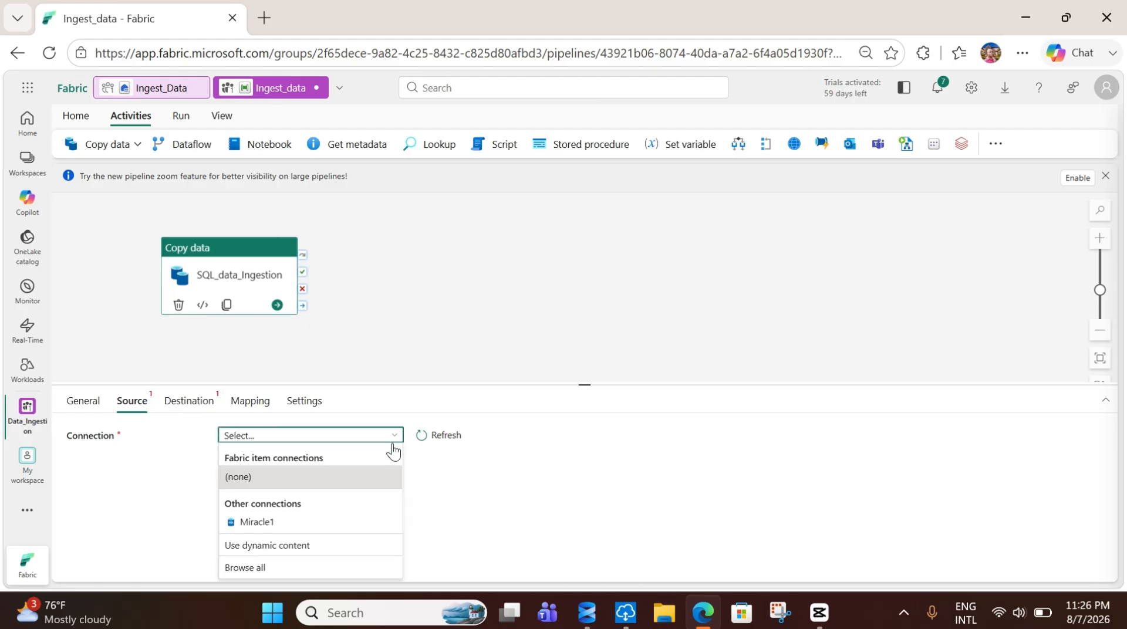
click(326, 566)
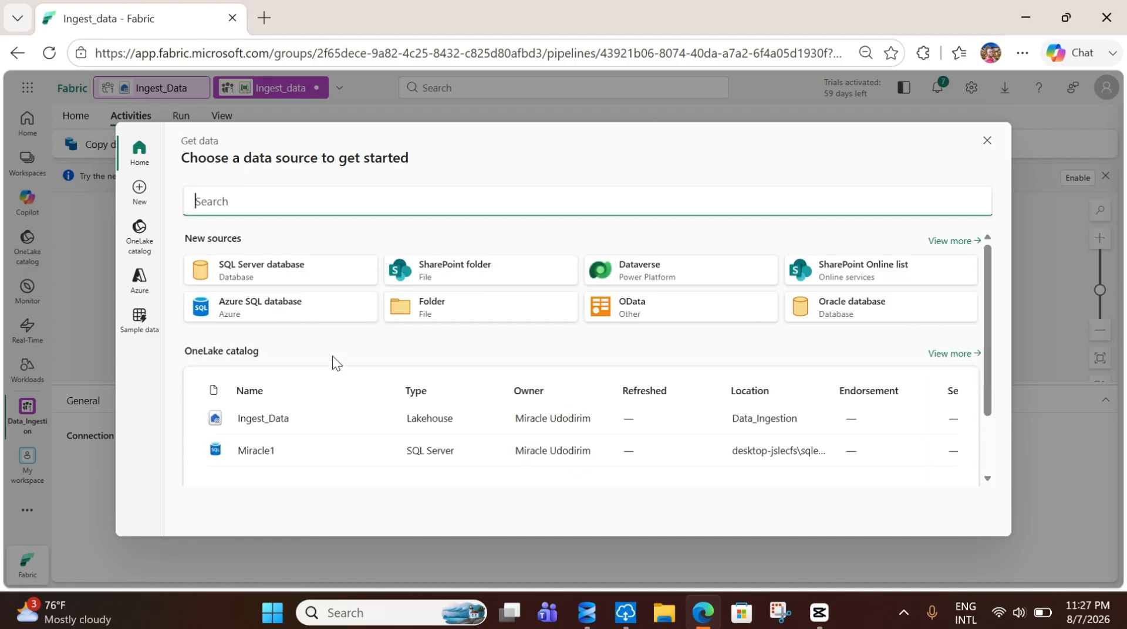
click(295, 268)
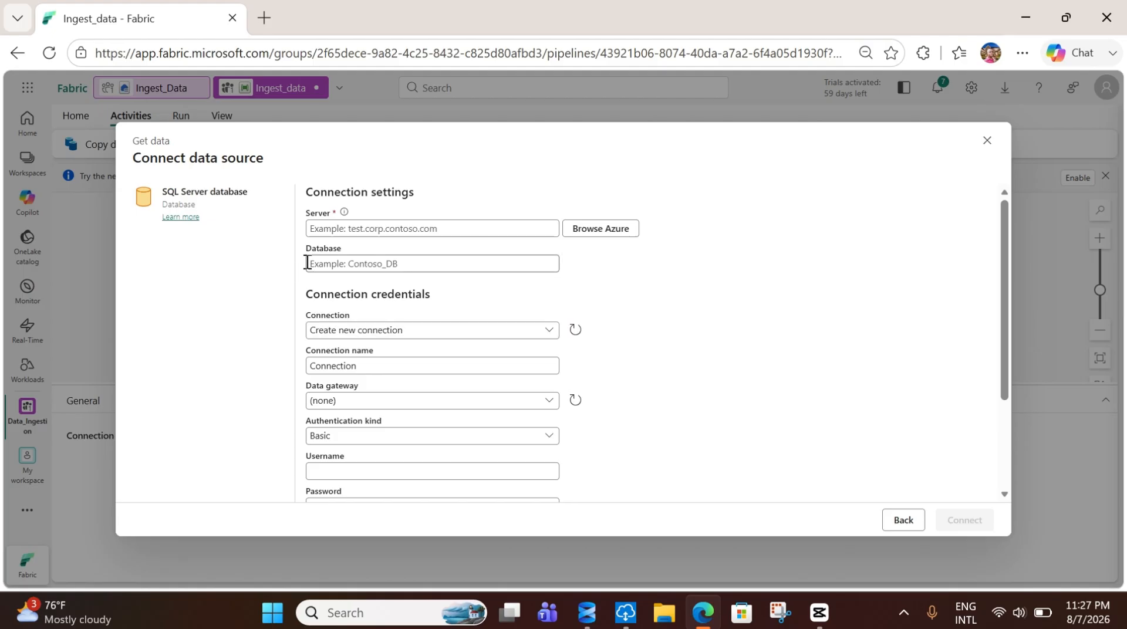
- Copy the server name DESKTOP-JSLECFS\SQLEXPRESS from SQL Server Management Studio's database engine connection into the Fabric source connection's server setting
click(360, 229)
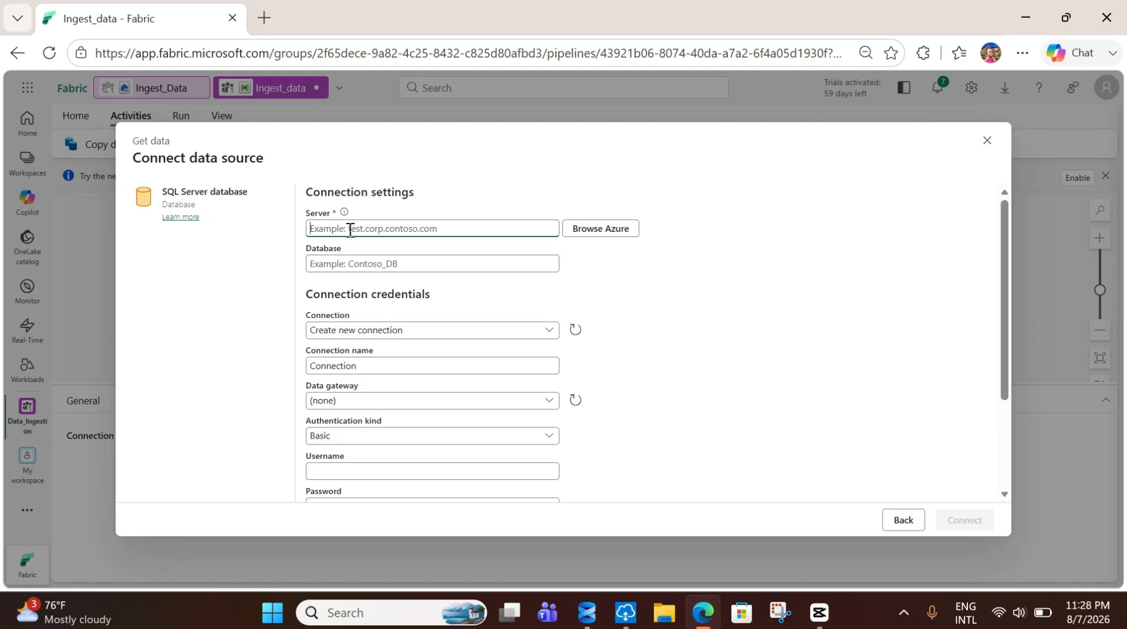
click(587, 612)
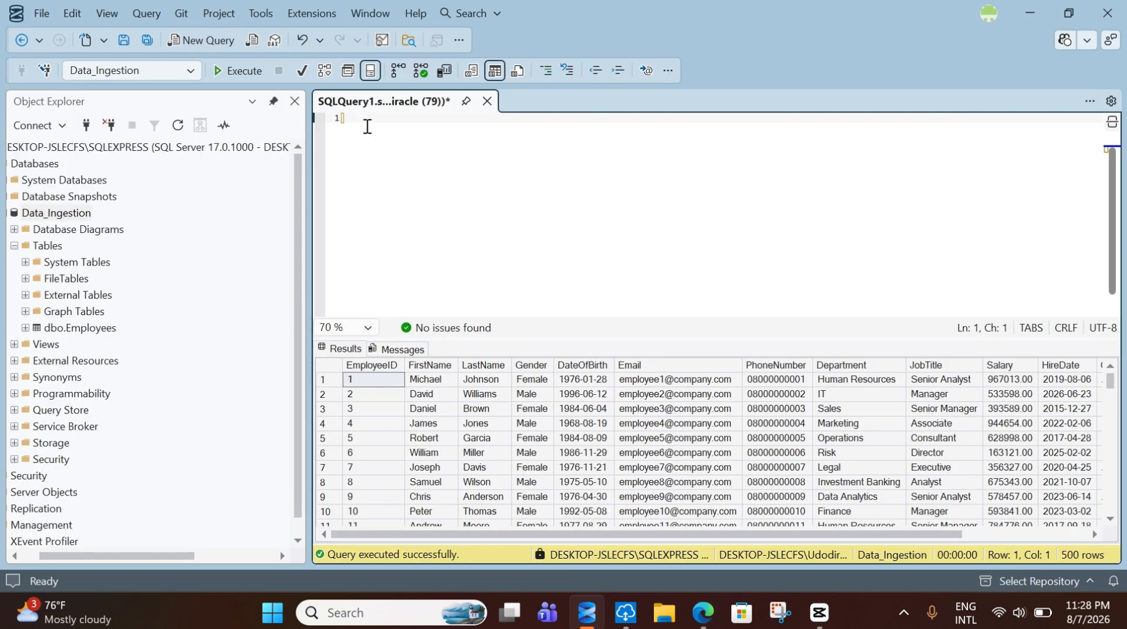
click(49, 126)
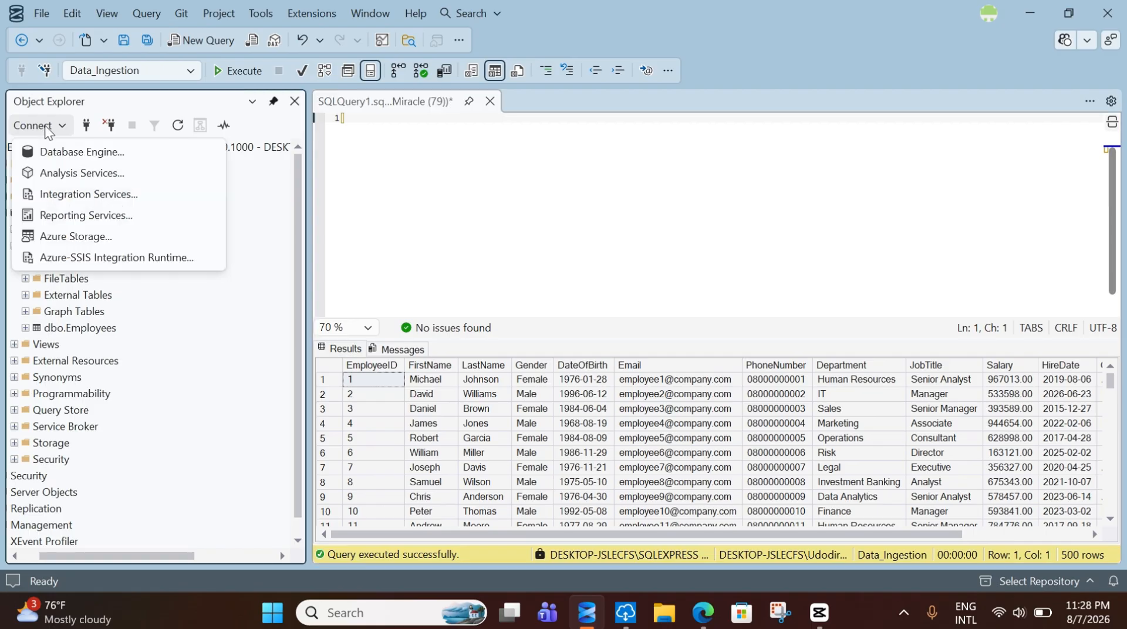
click(75, 152)
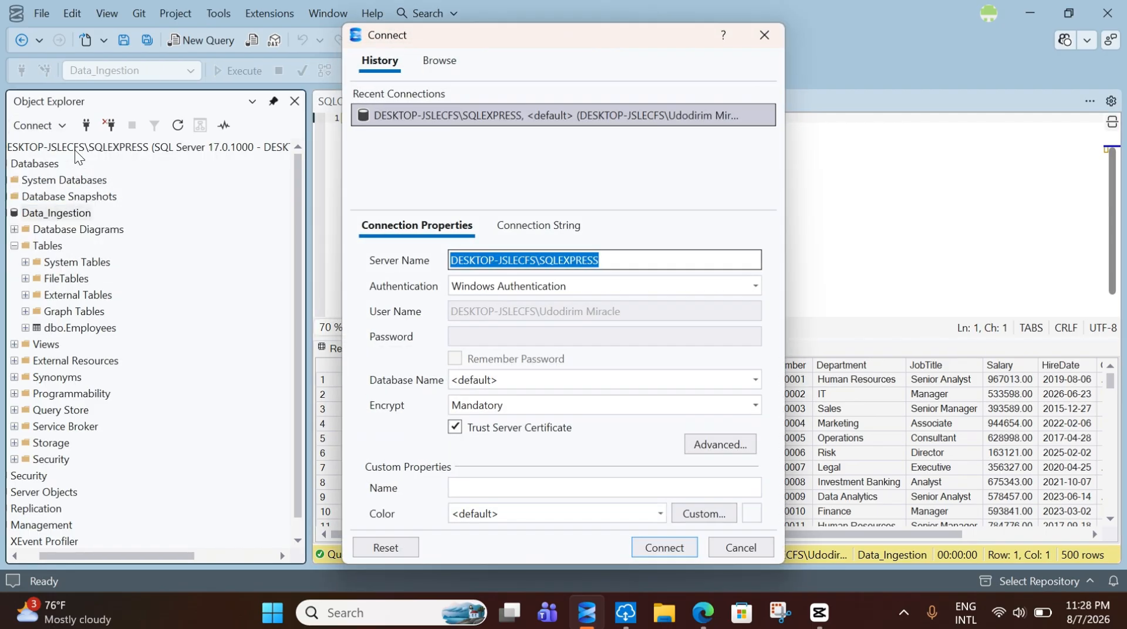
click(610, 260)
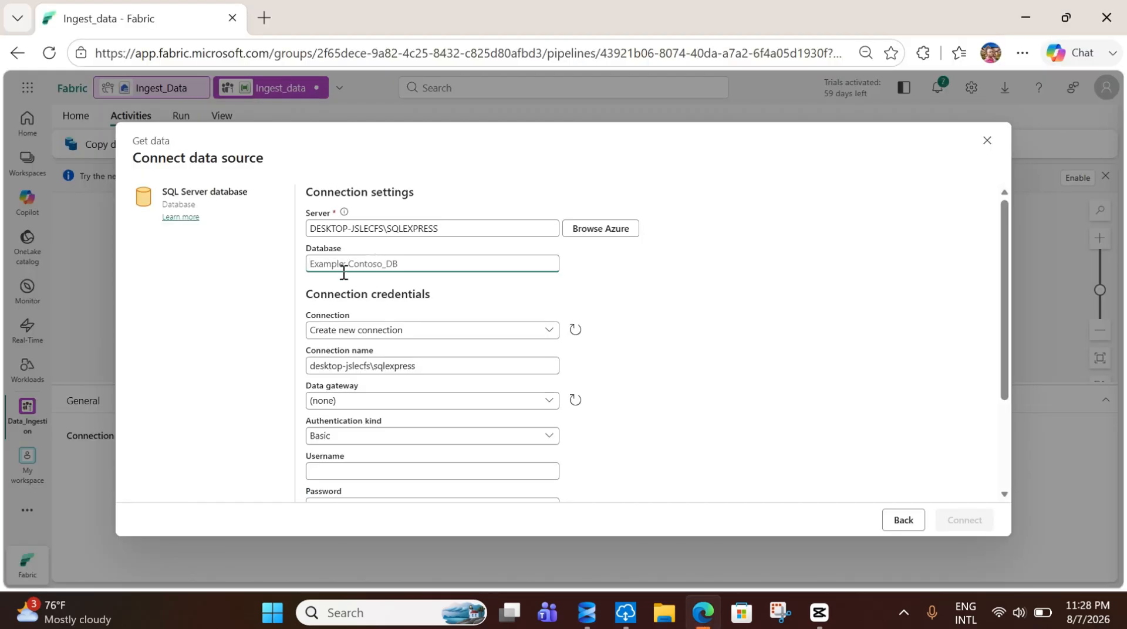
- Copy the database name Data_Ingestion from SQL Server Management Studio into the Fabric source connection's database setting
click(587, 612)
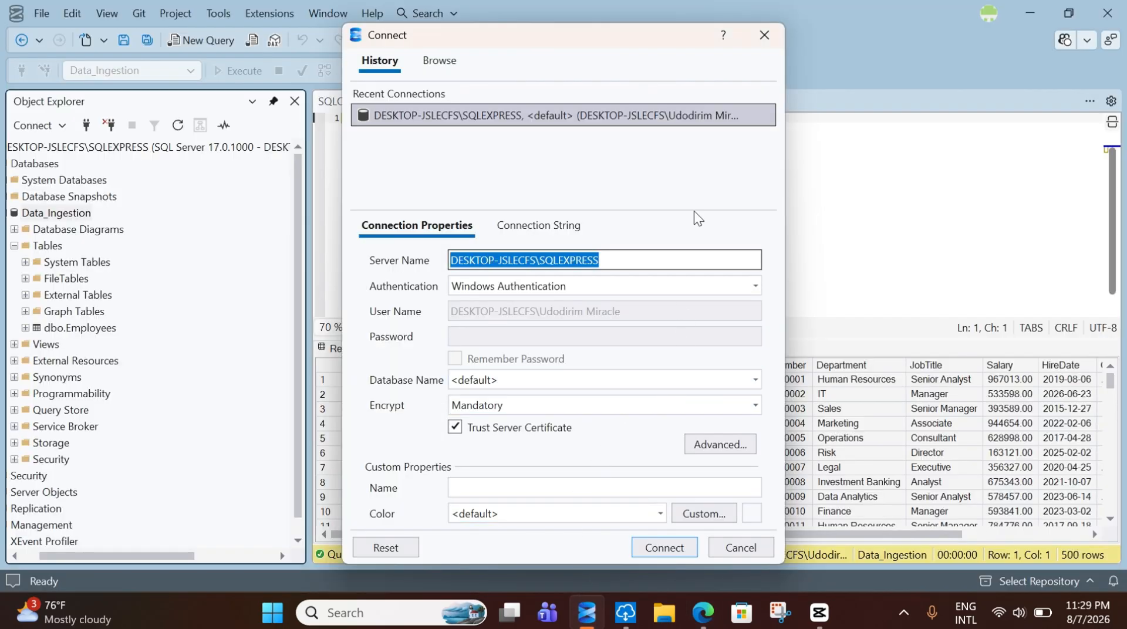
click(760, 31)
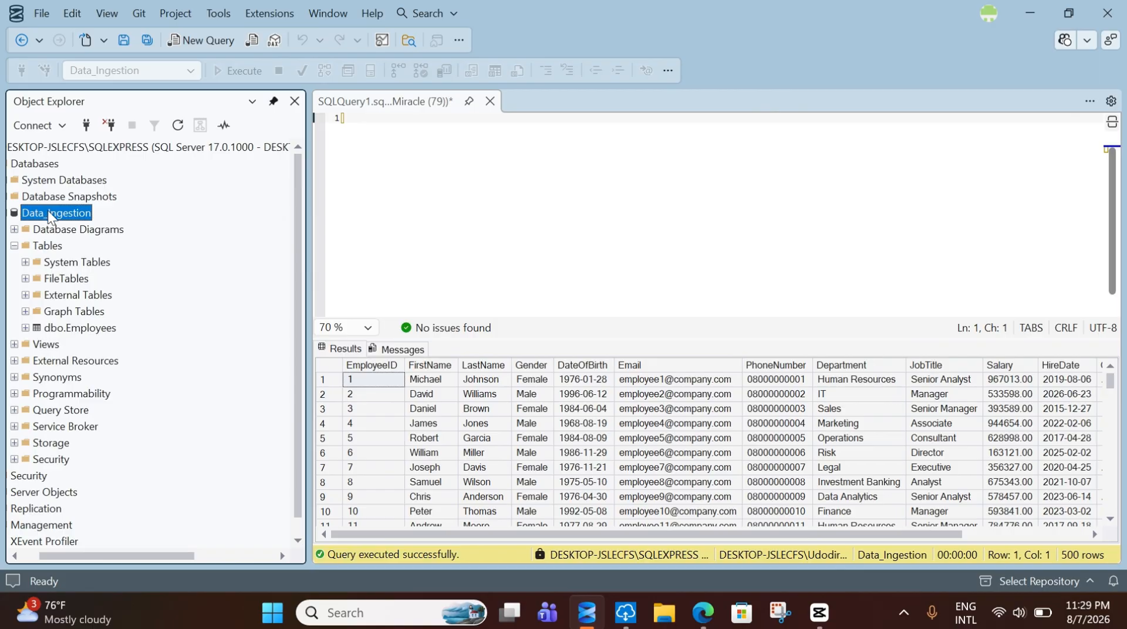
right_click(49, 213)
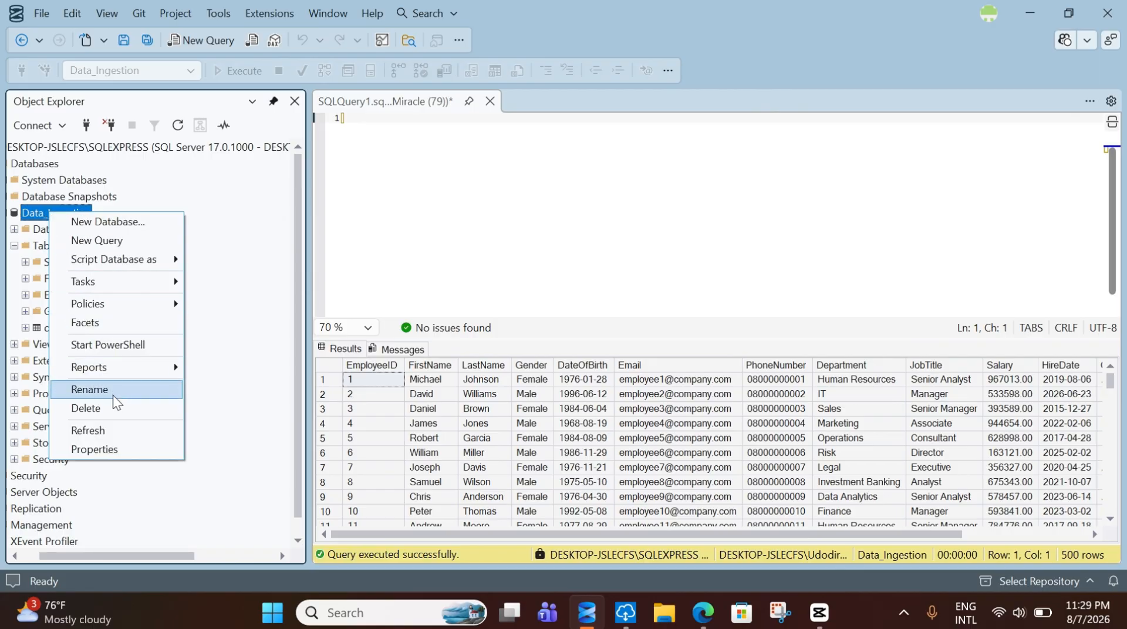
click(113, 389)
key(ctrl+c)
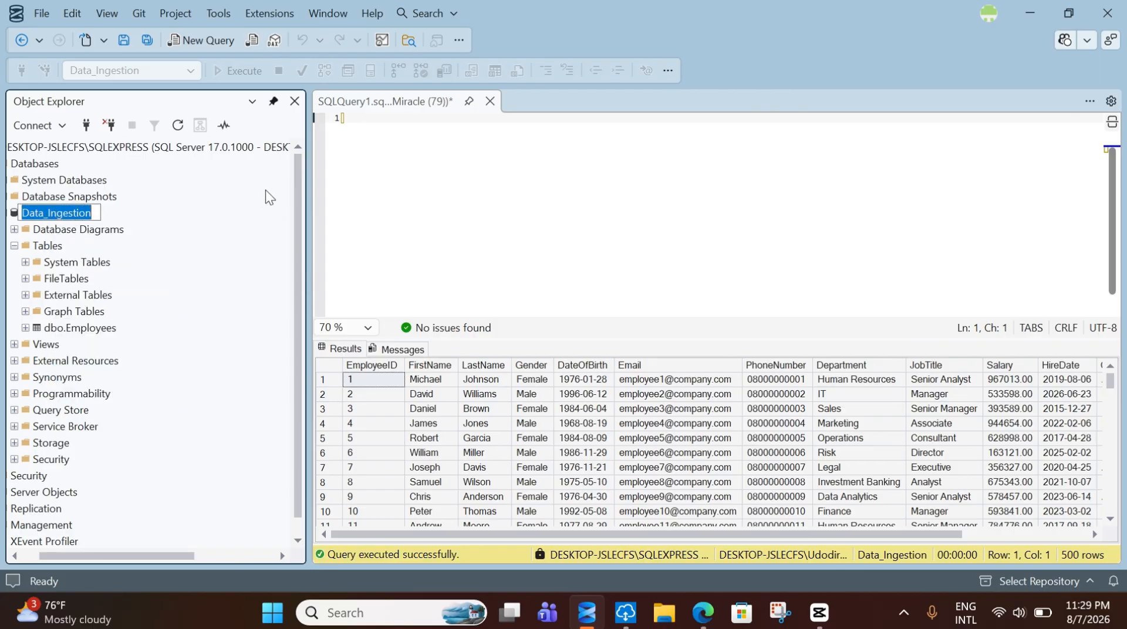
click(372, 131)
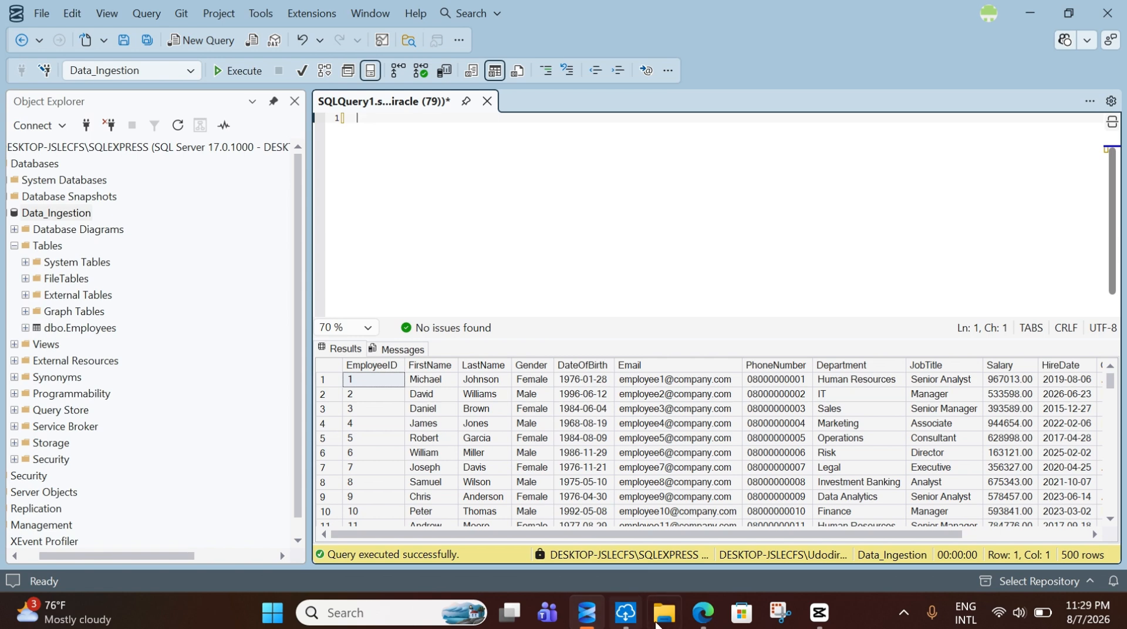
click(703, 612)
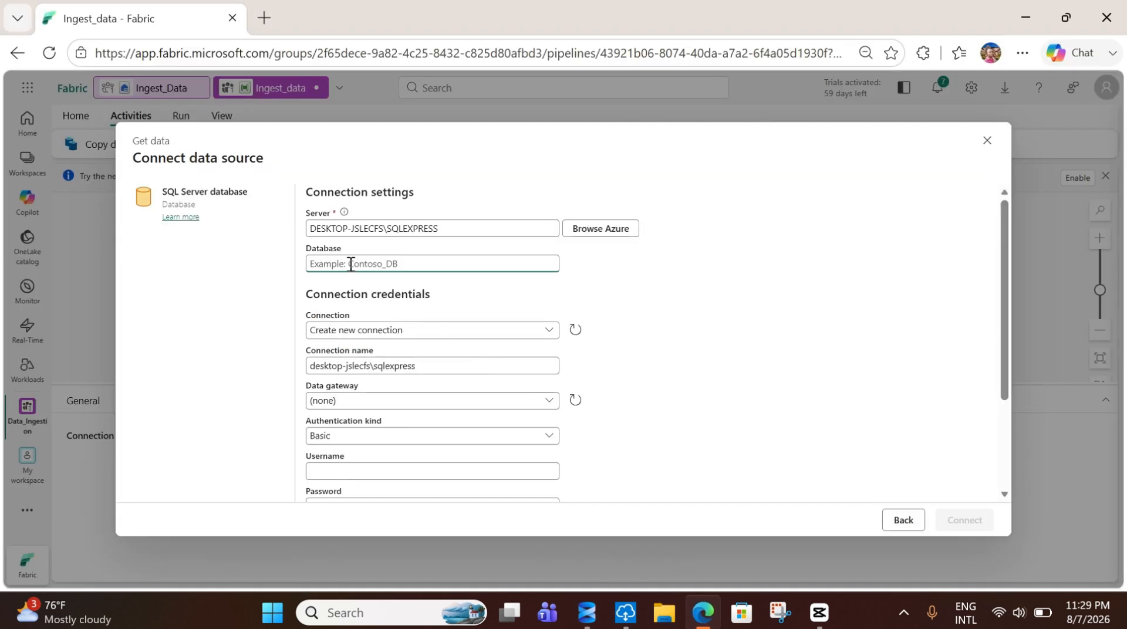
key(ctrl+v)
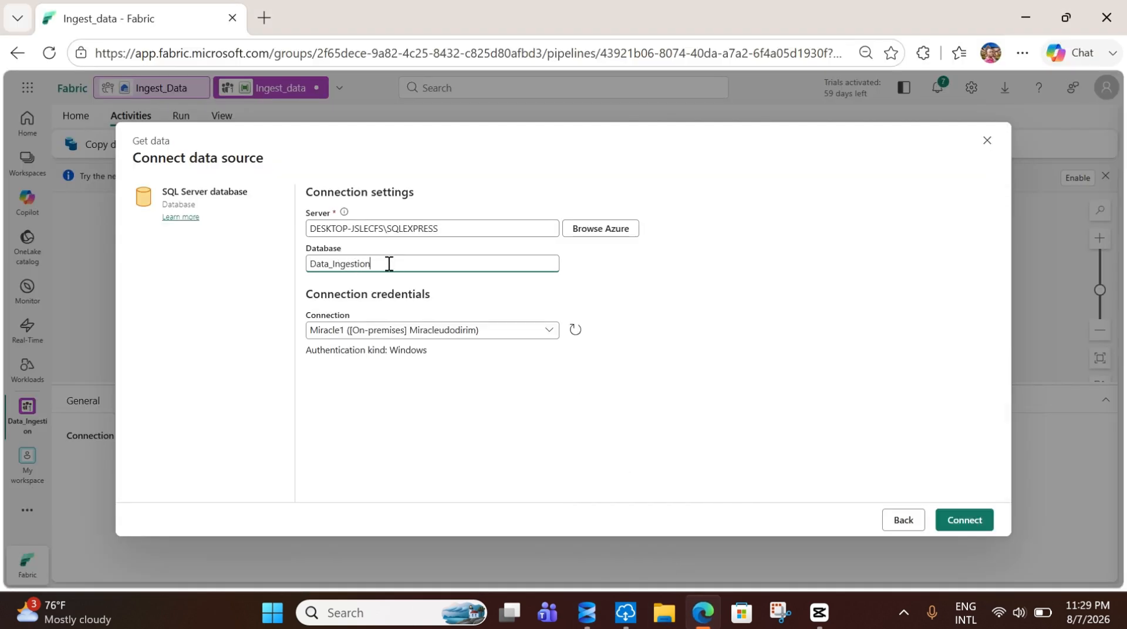
- Choose to create a new connection and name it with the account owner's first name followed by _Onprem
click(549, 332)
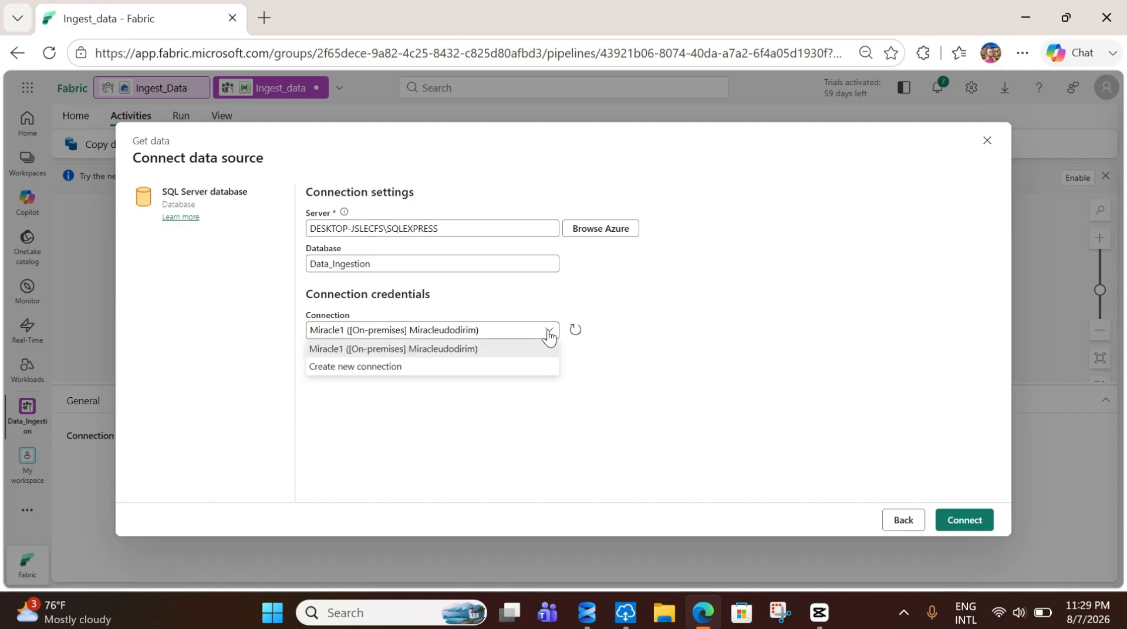
click(452, 365)
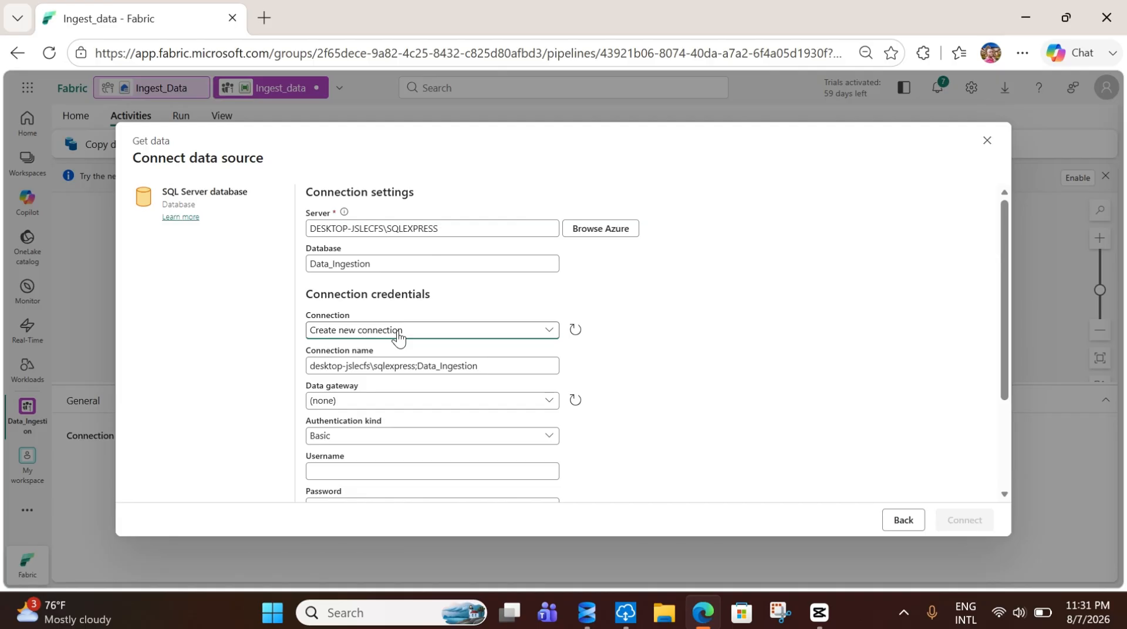
click(397, 334)
click(433, 367)
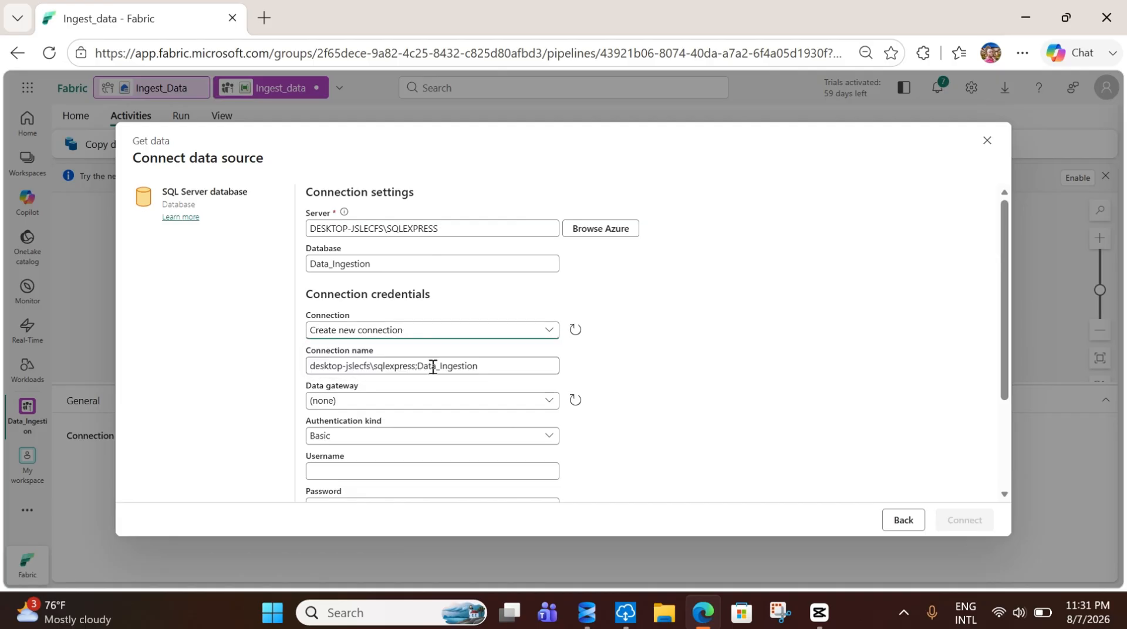
drag(492, 366, 308, 364)
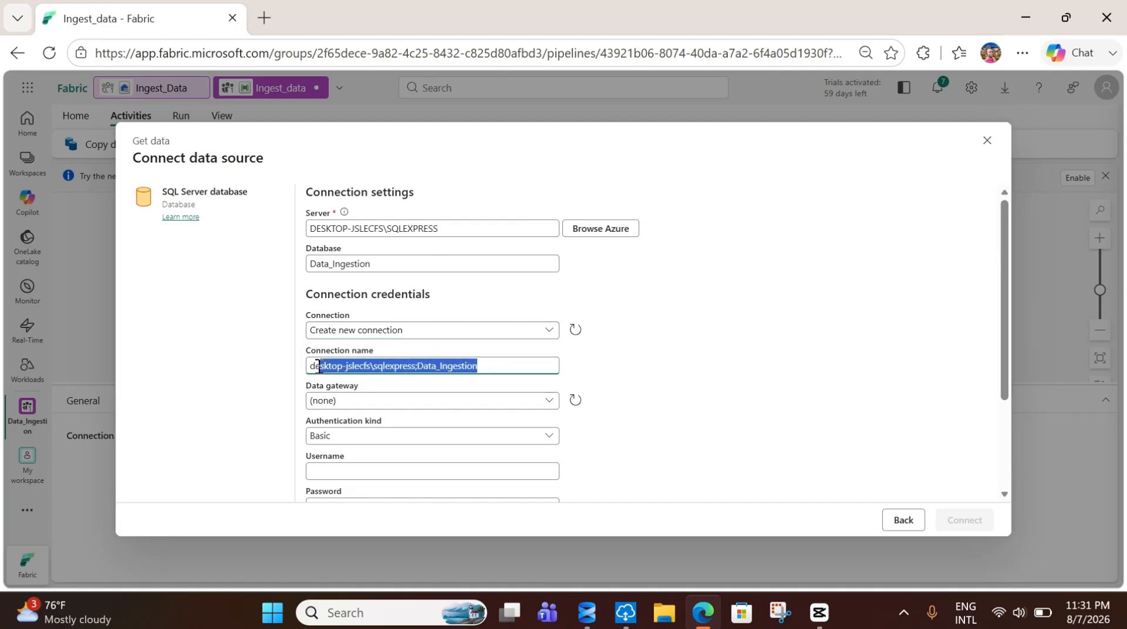
key(BackSpace)
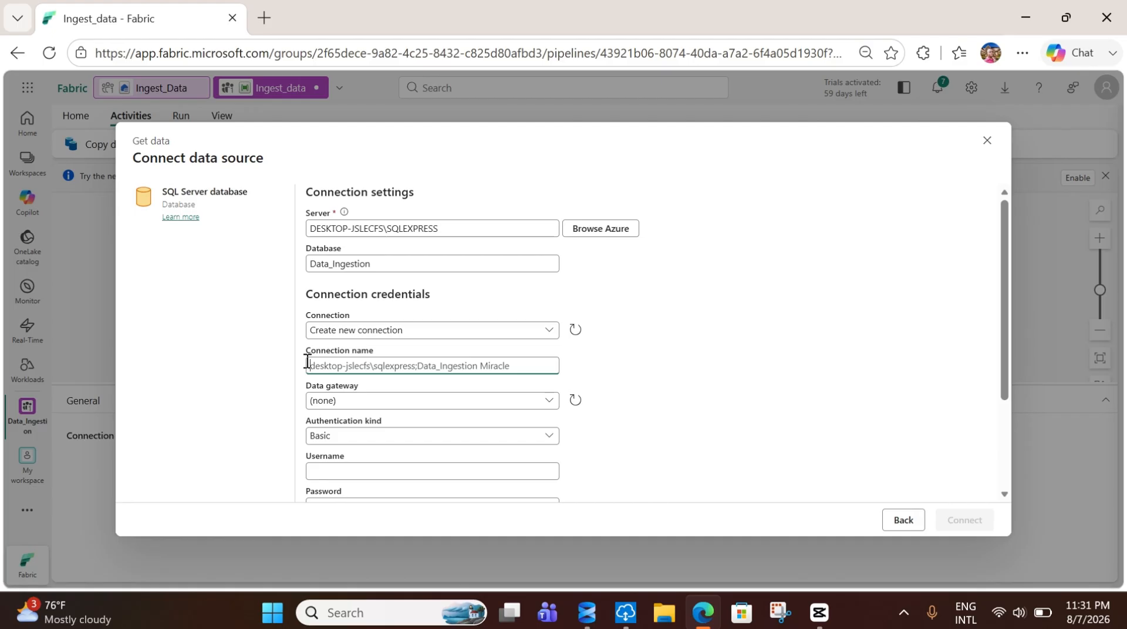
text(Mirac)
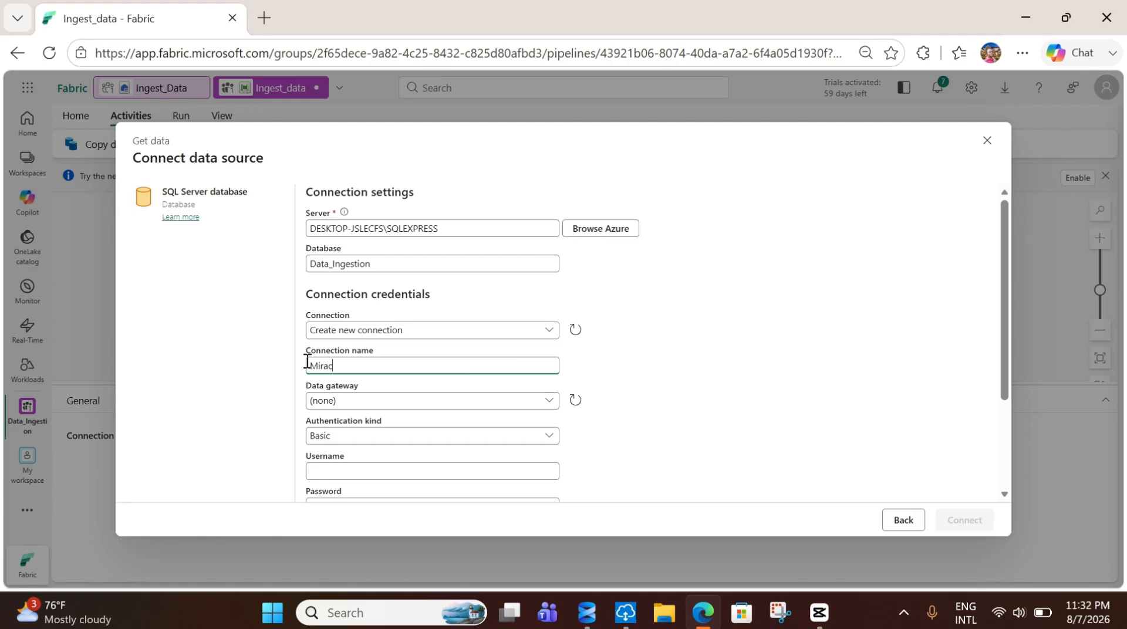
text(le_Onprem)
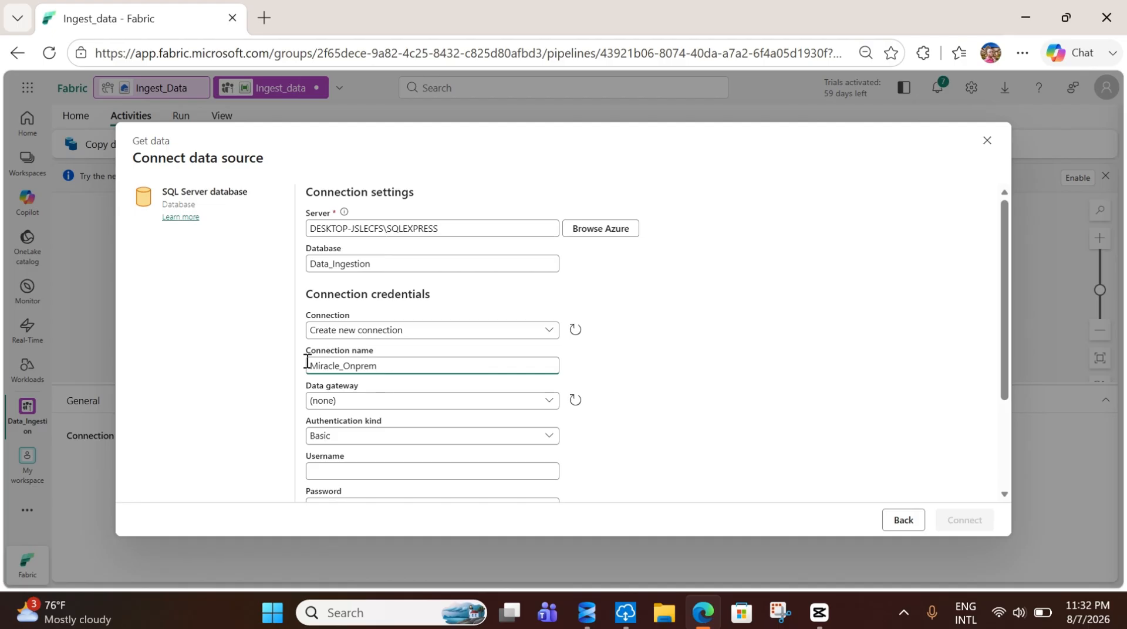
- Assign the on-premises data gateway to the connection and set its authentication kind to Windows
click(515, 405)
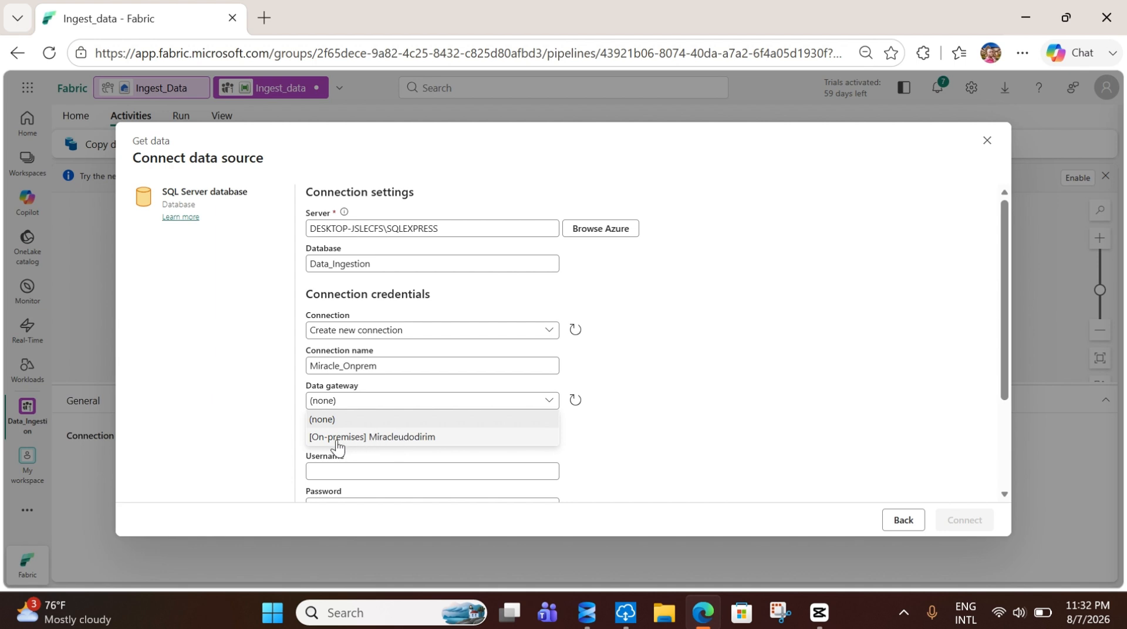
click(367, 438)
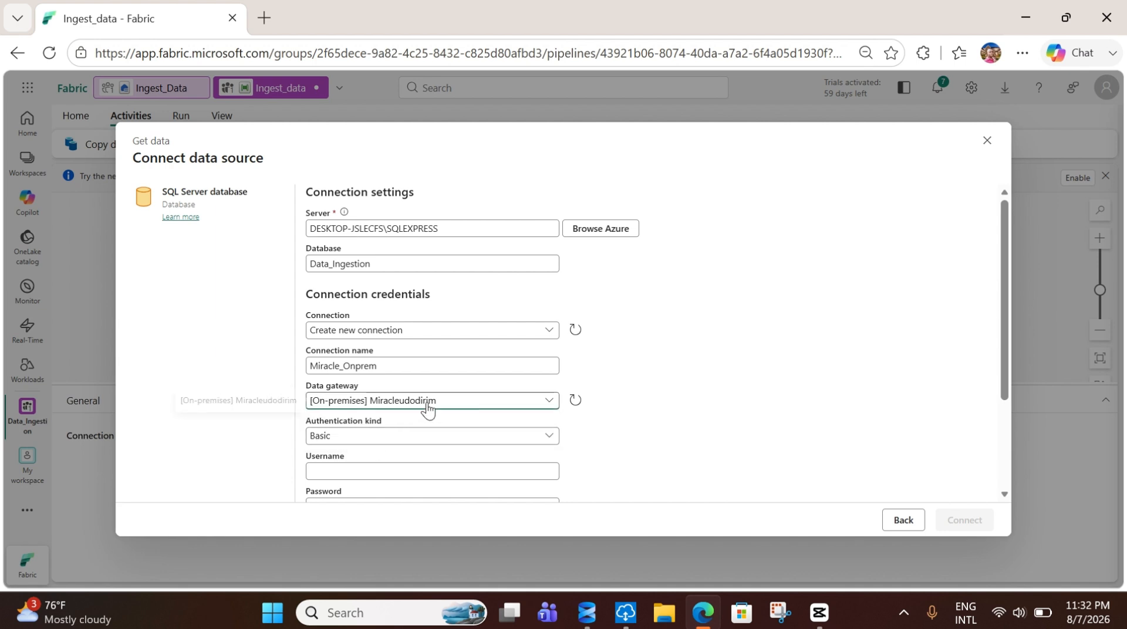
scroll(427, 408, down, 3)
click(442, 350)
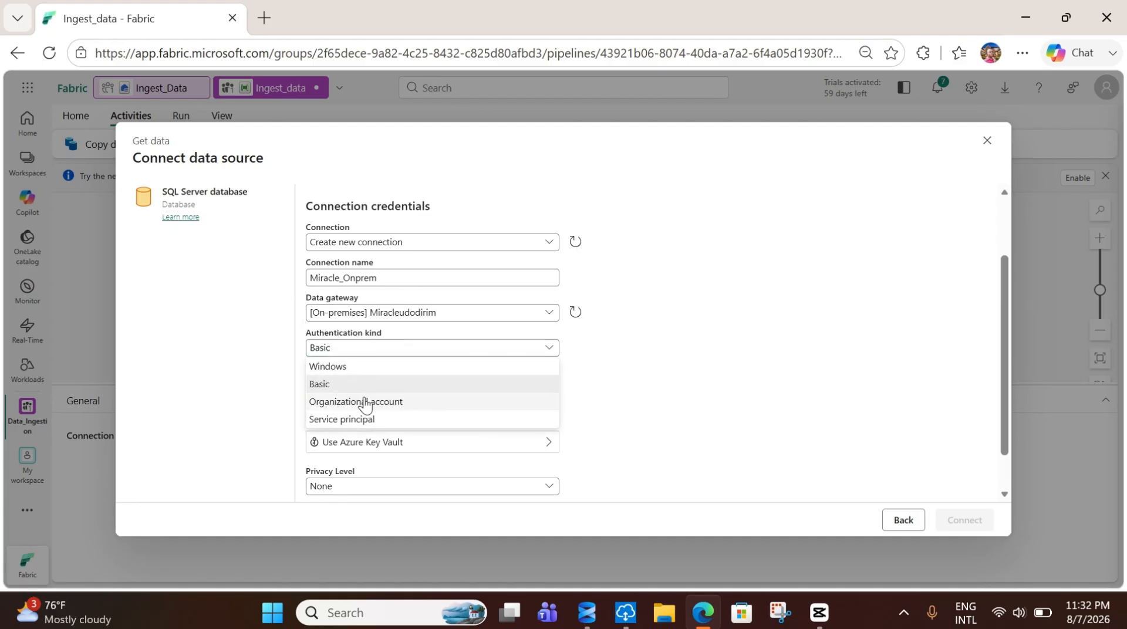
click(358, 368)
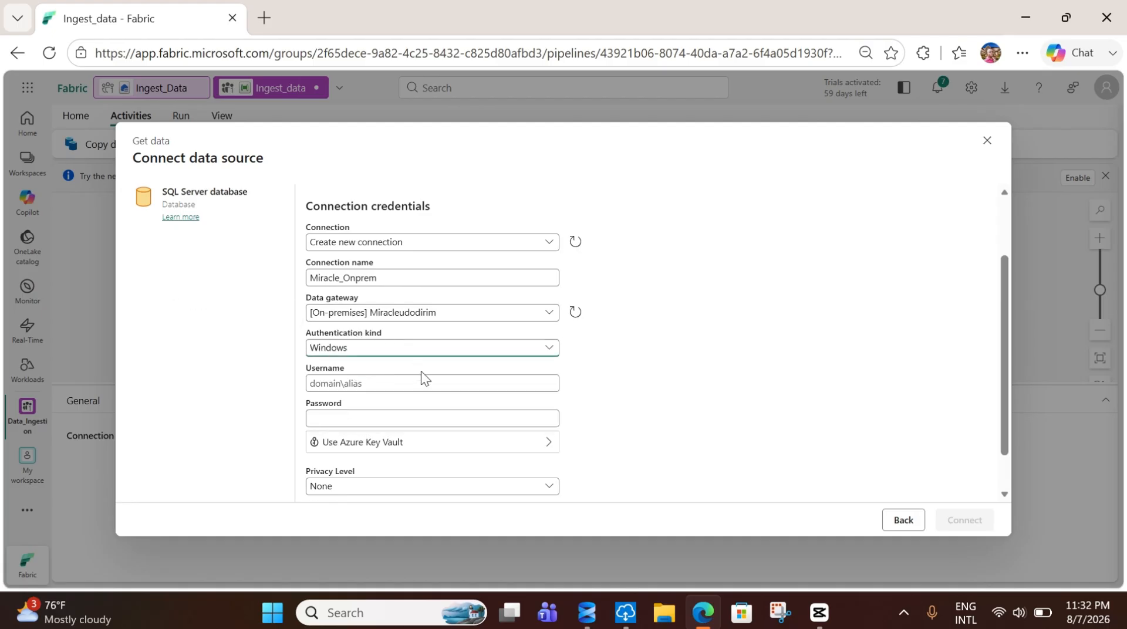
click(353, 383)
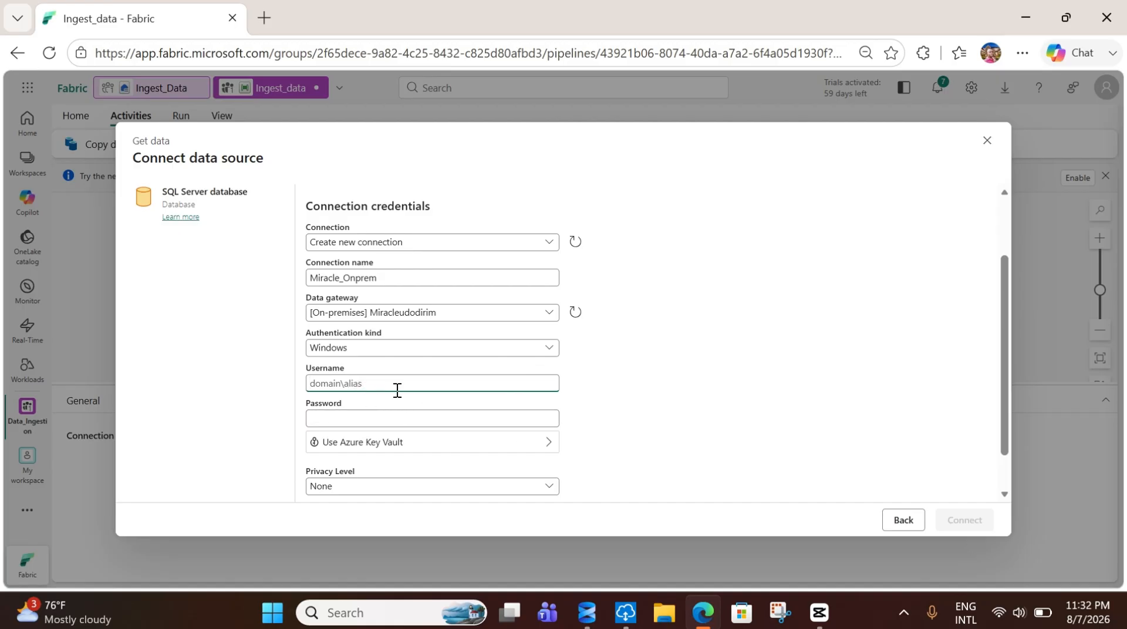
click(586, 621)
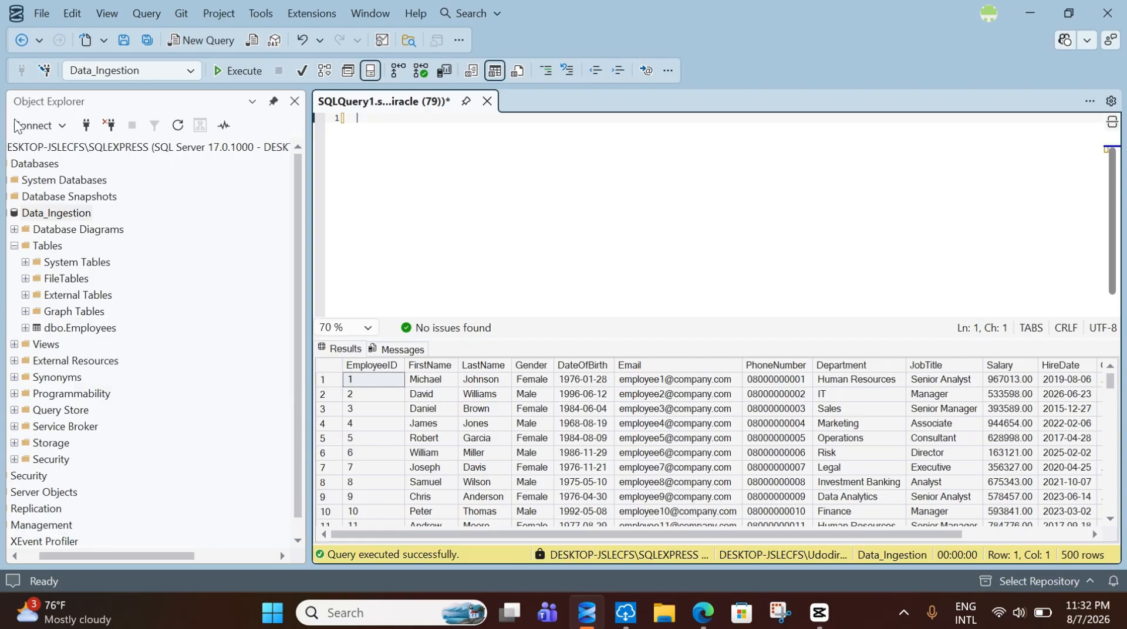
click(40, 125)
click(82, 152)
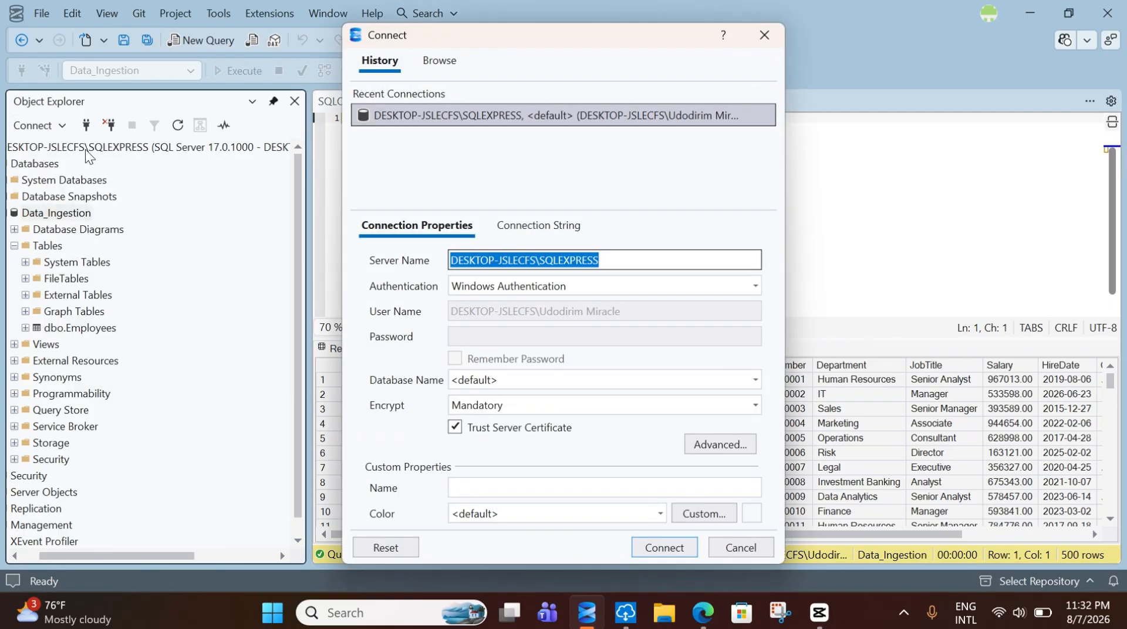
click(541, 260)
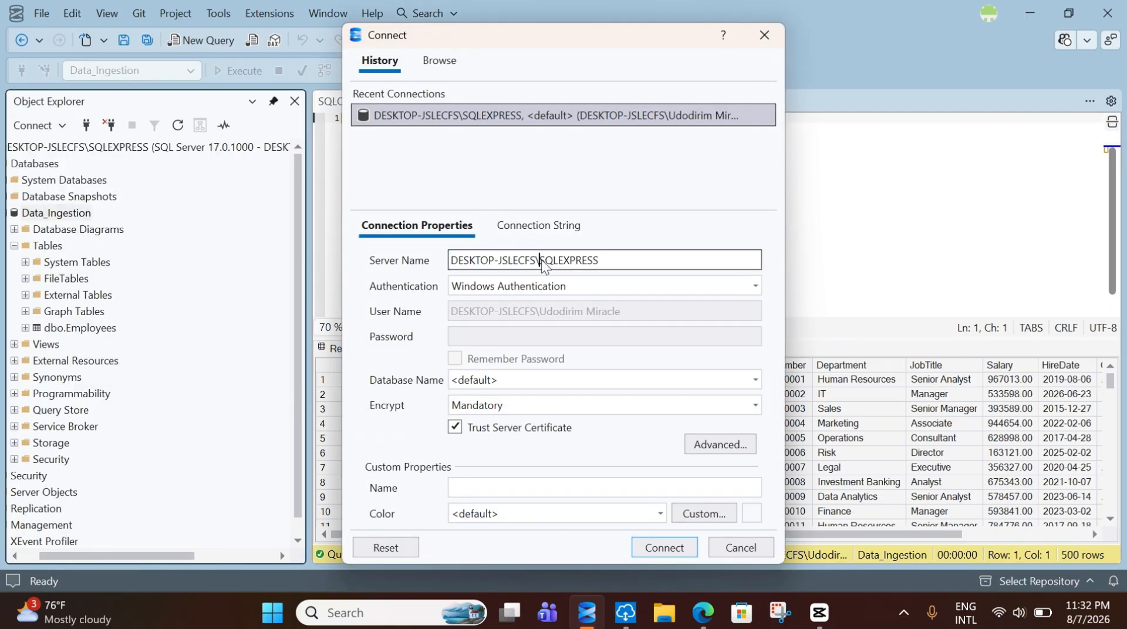
drag(541, 260, 445, 272)
key(ctrl+c)
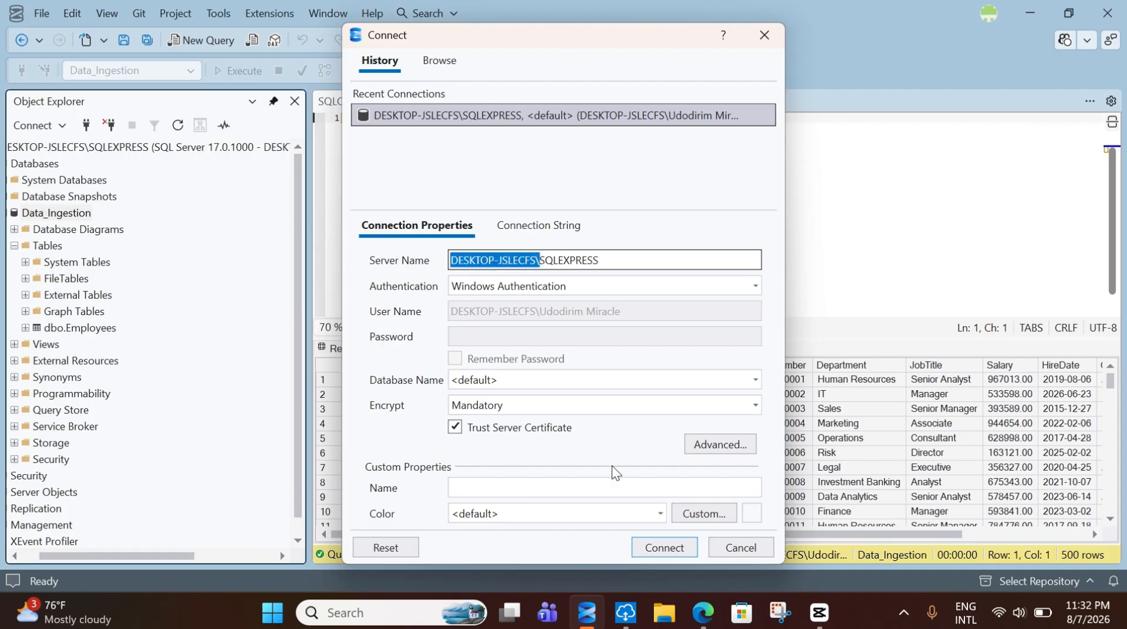
click(700, 624)
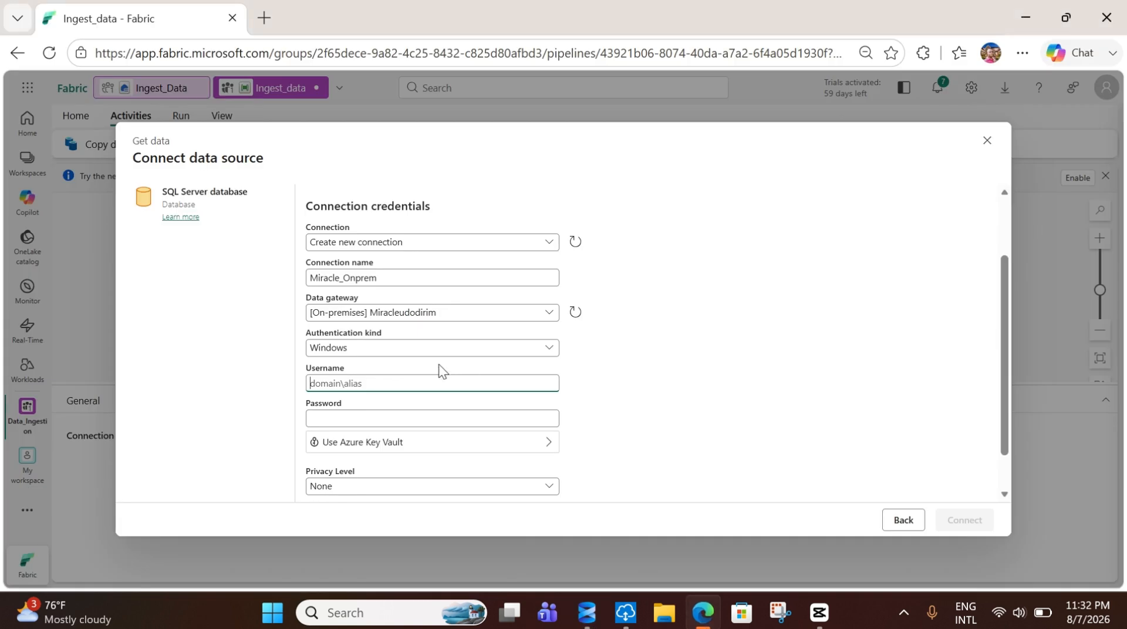
key(ctrl+v)
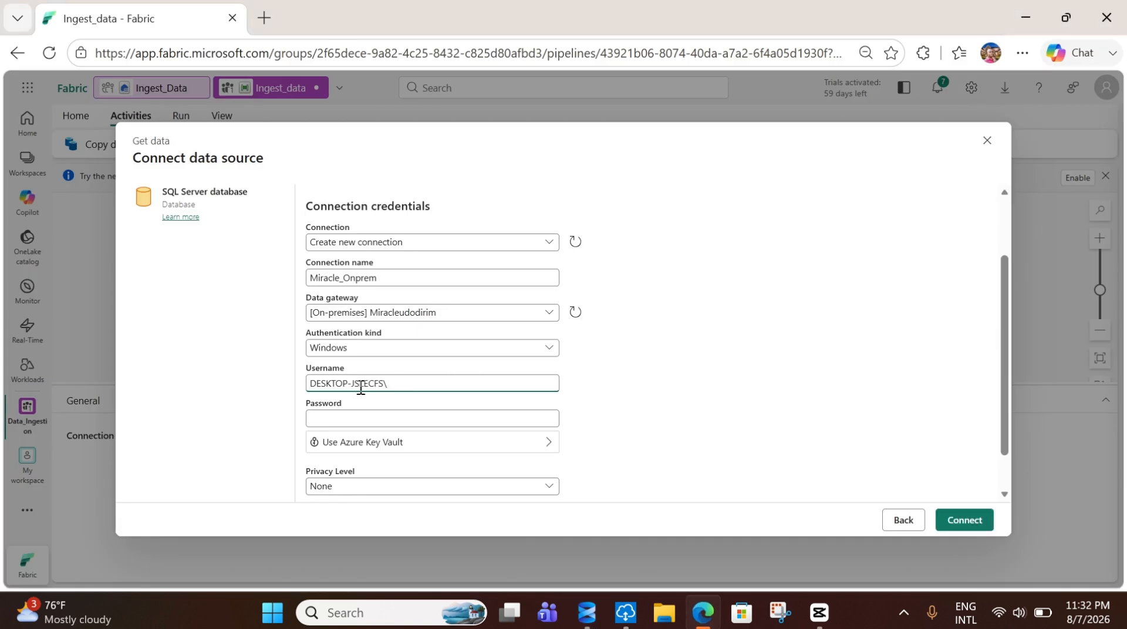
text(Udodirim Miracle)
- Enter the Windows account password and turn off the encrypted connection option
click(404, 419)
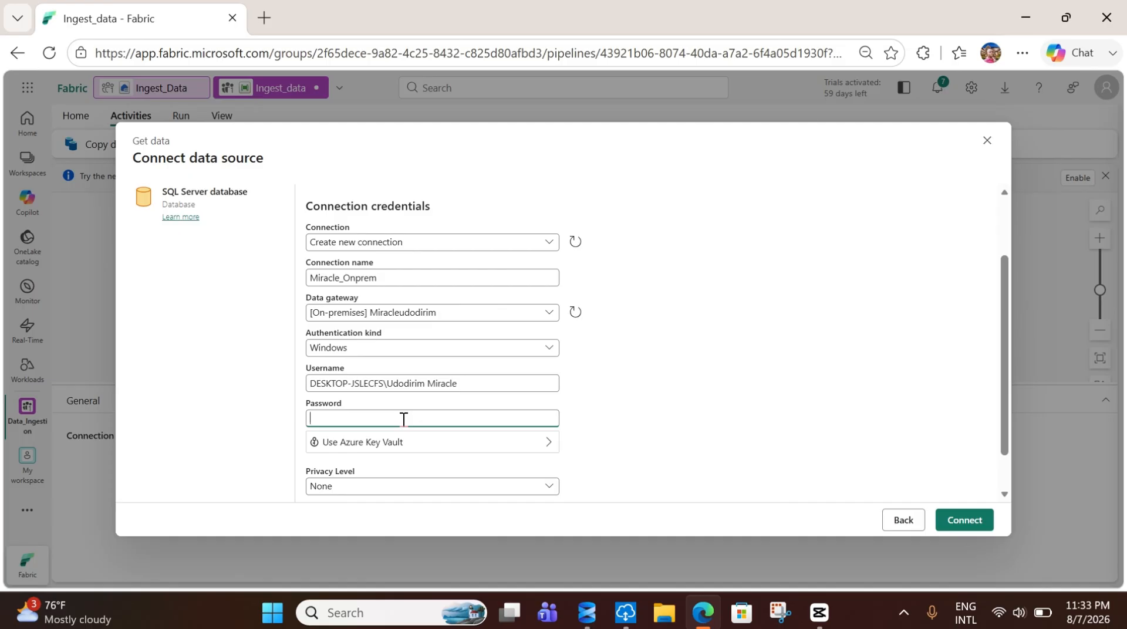
text(••••••••••••••)
scroll(401, 421, down, 1)
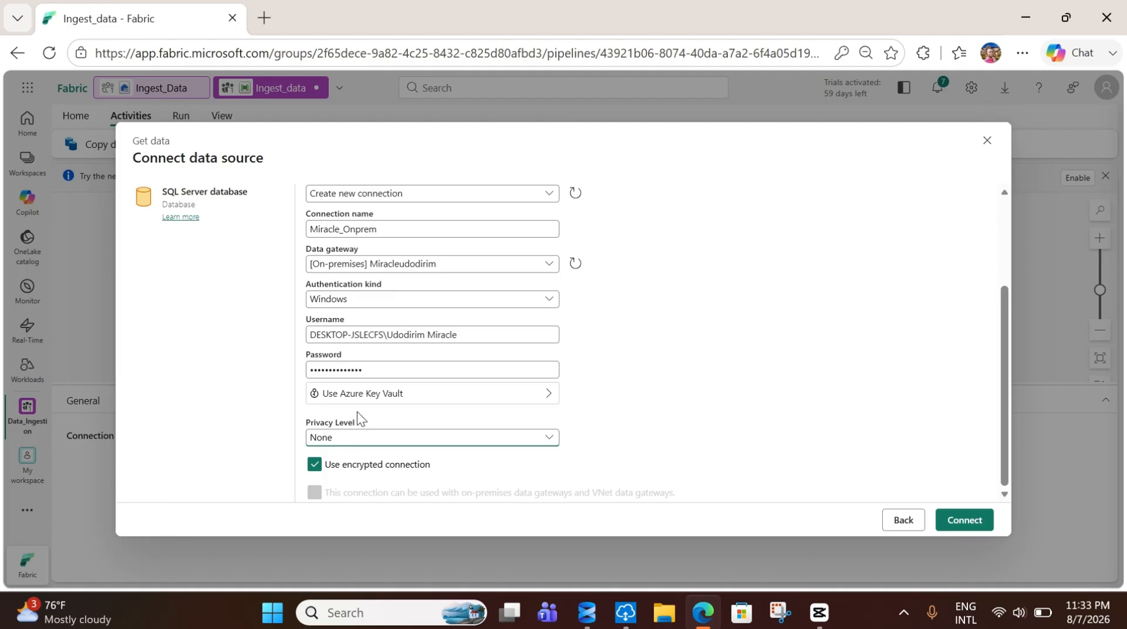
click(314, 465)
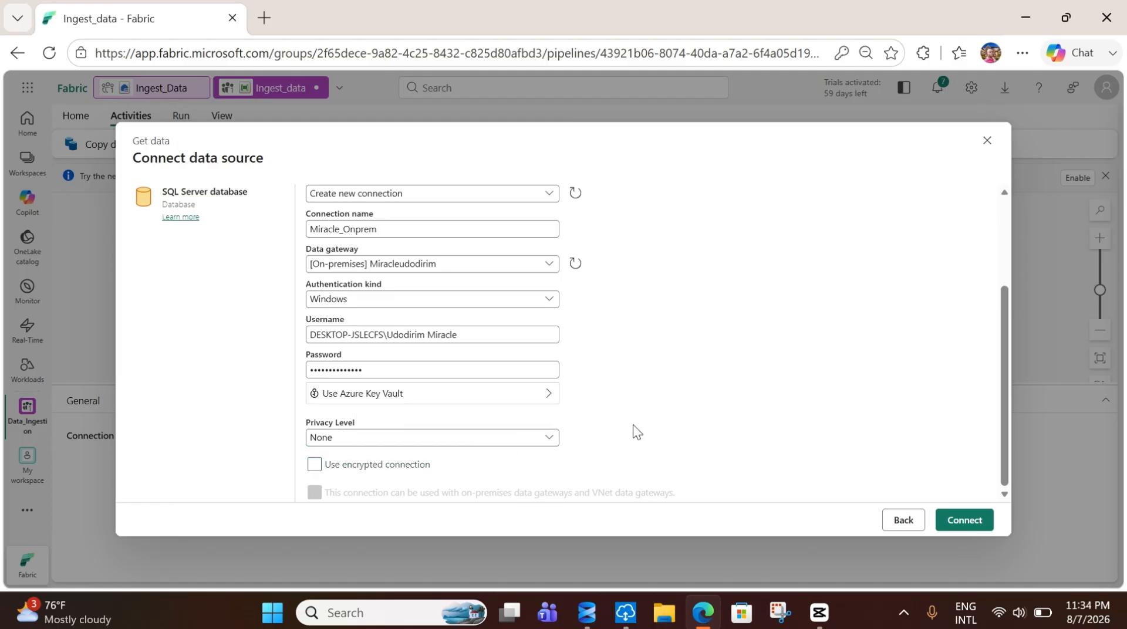
- Review the connection settings, connect to the SQL Server database, and dismiss the browser's offer to save the password
scroll(633, 424, up, 3)
scroll(633, 425, down, 3)
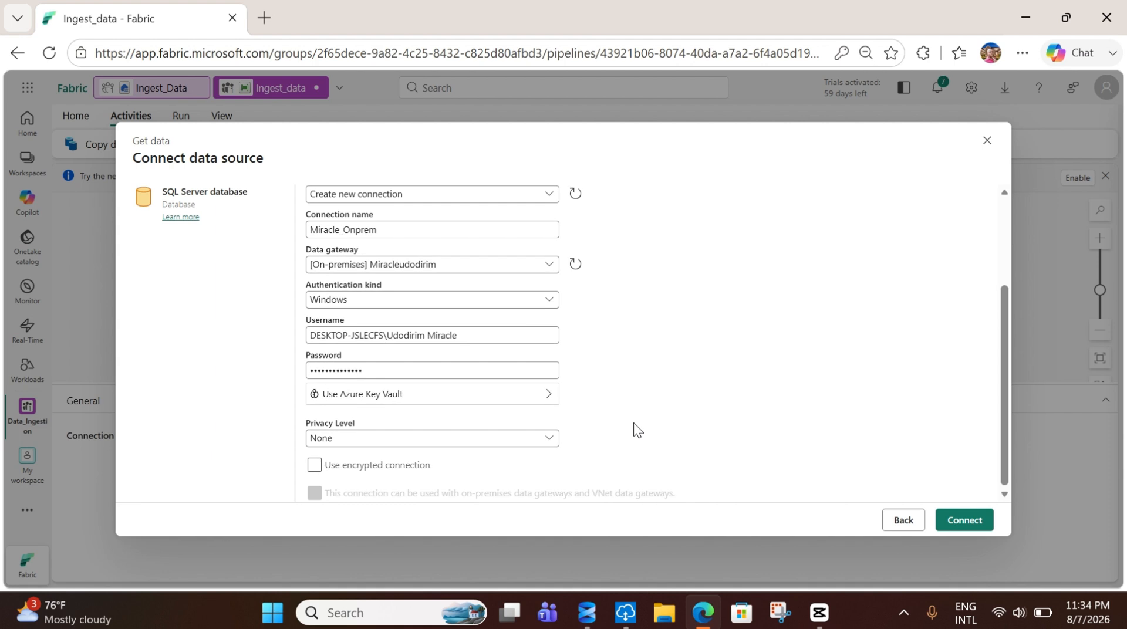
scroll(633, 429, up, 3)
scroll(631, 437, down, 3)
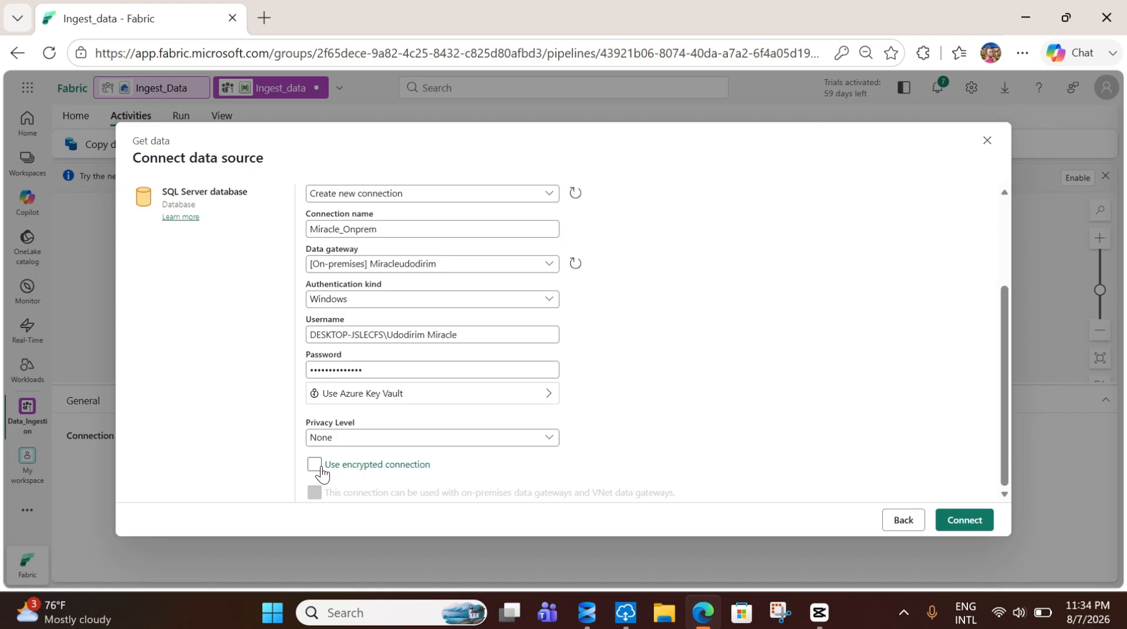
scroll(628, 341, up, 3)
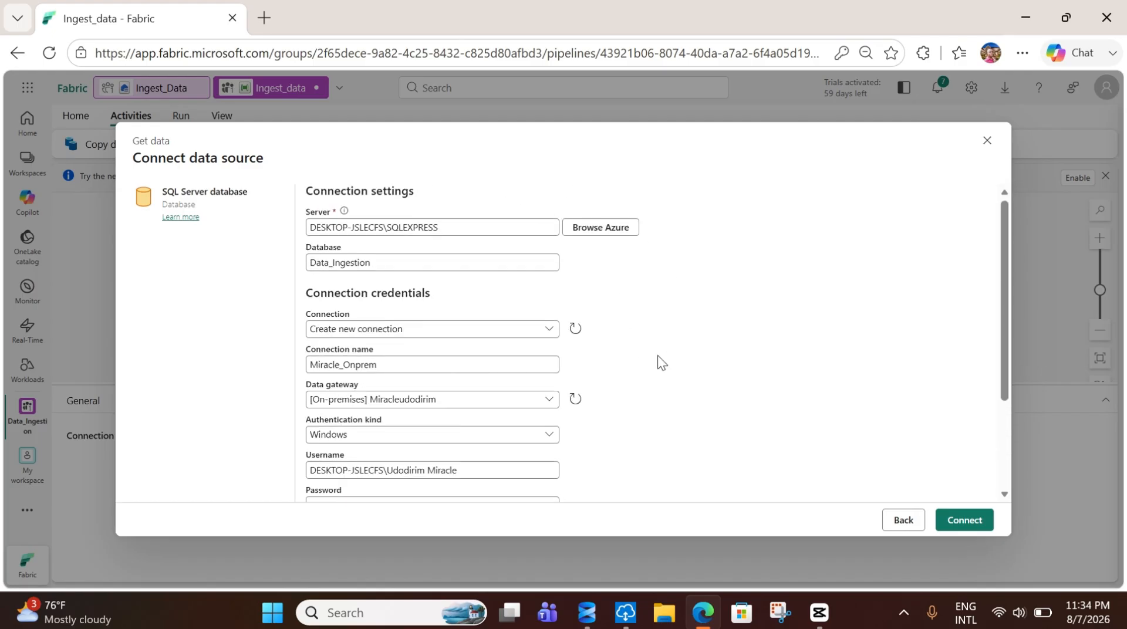
scroll(658, 355, down, 3)
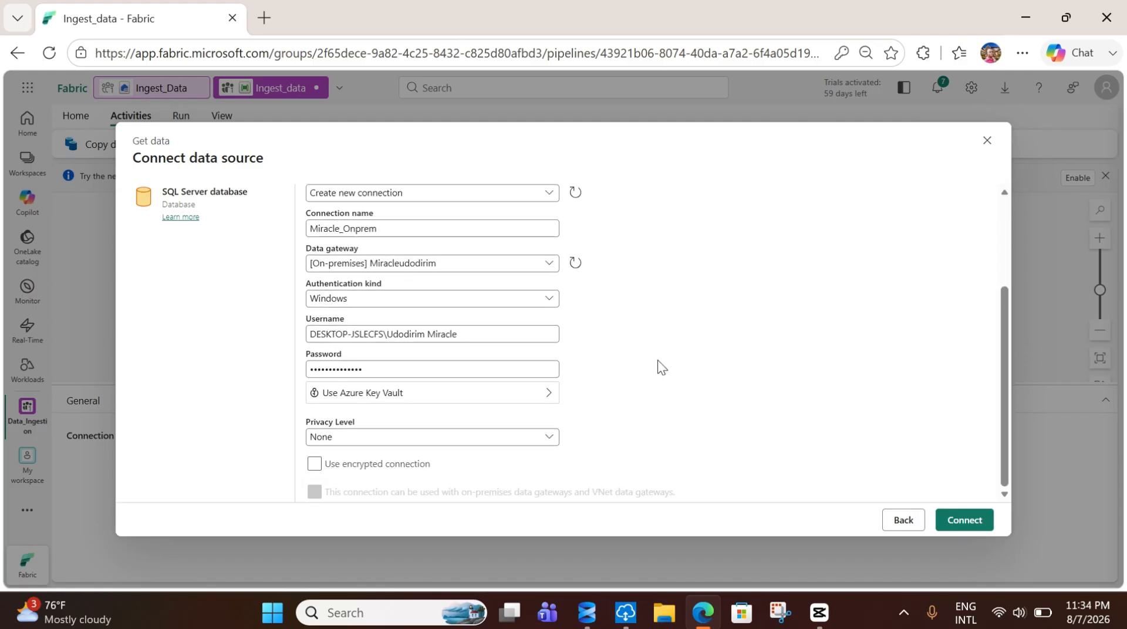
click(970, 521)
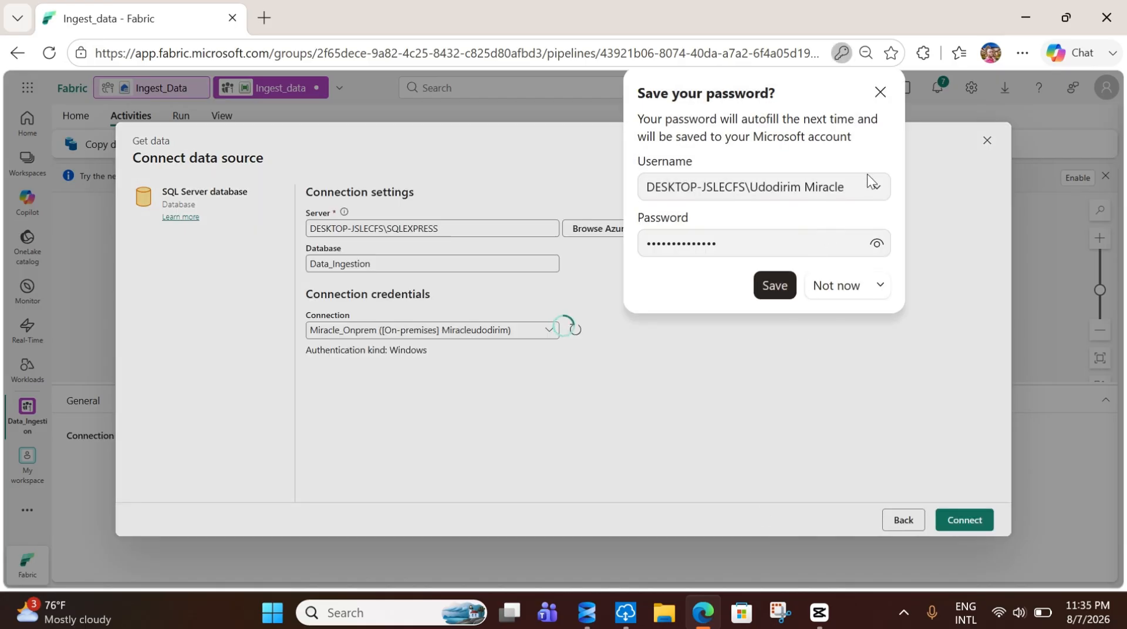
click(880, 92)
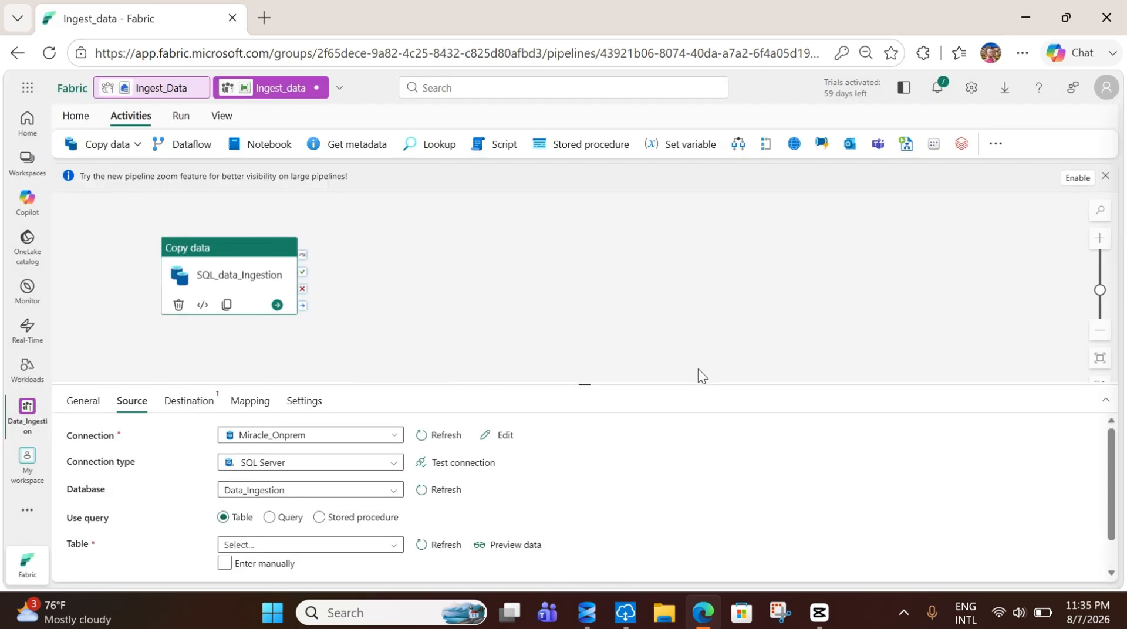
- Switch to the On-premises data gateway app and check the gateway's status
click(629, 612)
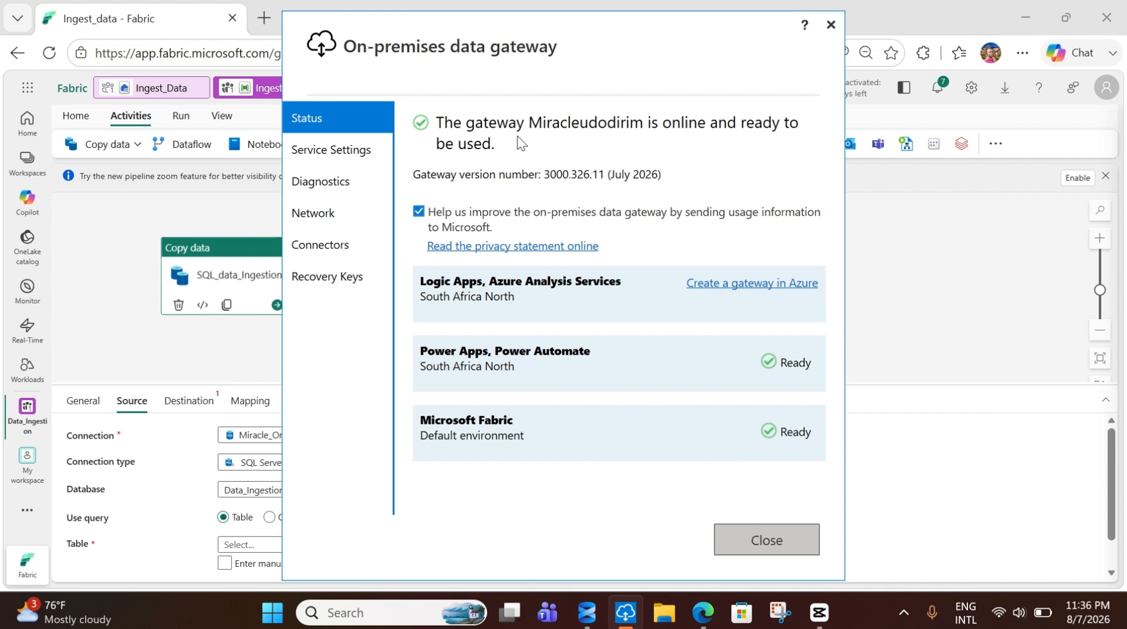
- Close the On-premises data gateway app and choose dbo.Employees as the source table of the Copy data activity in Fabric
click(766, 540)
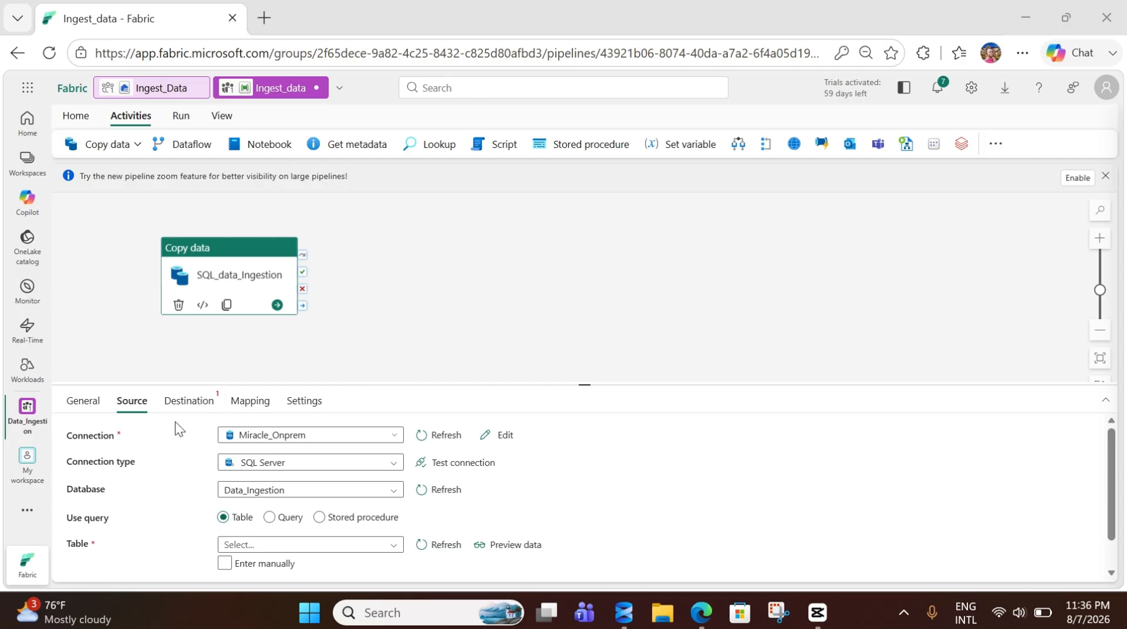
click(128, 408)
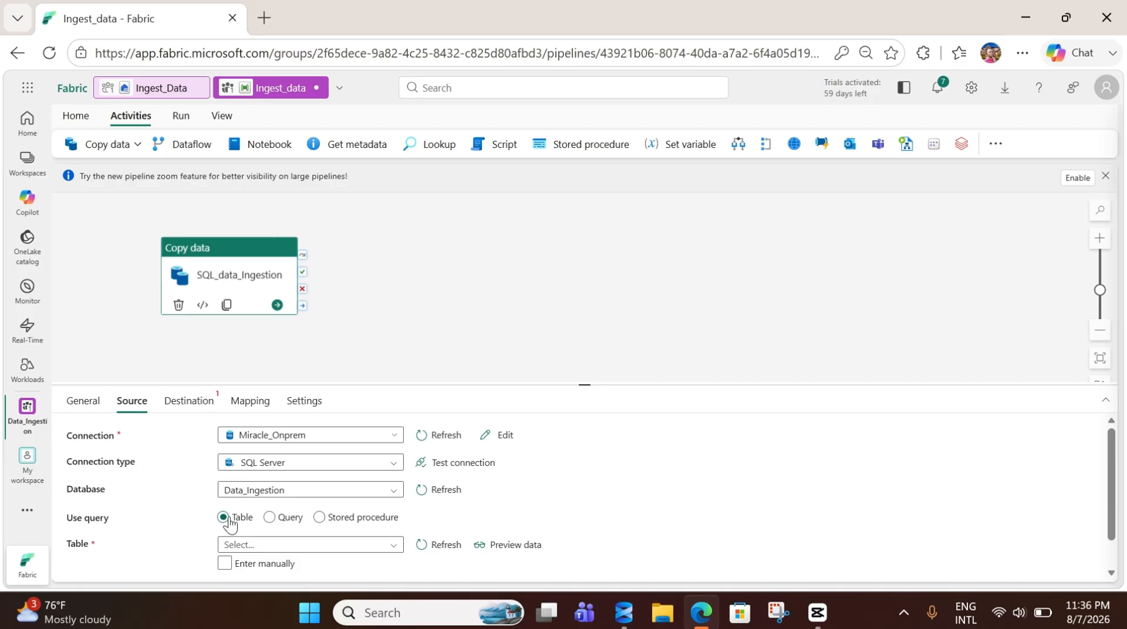
scroll(209, 530, down, 1)
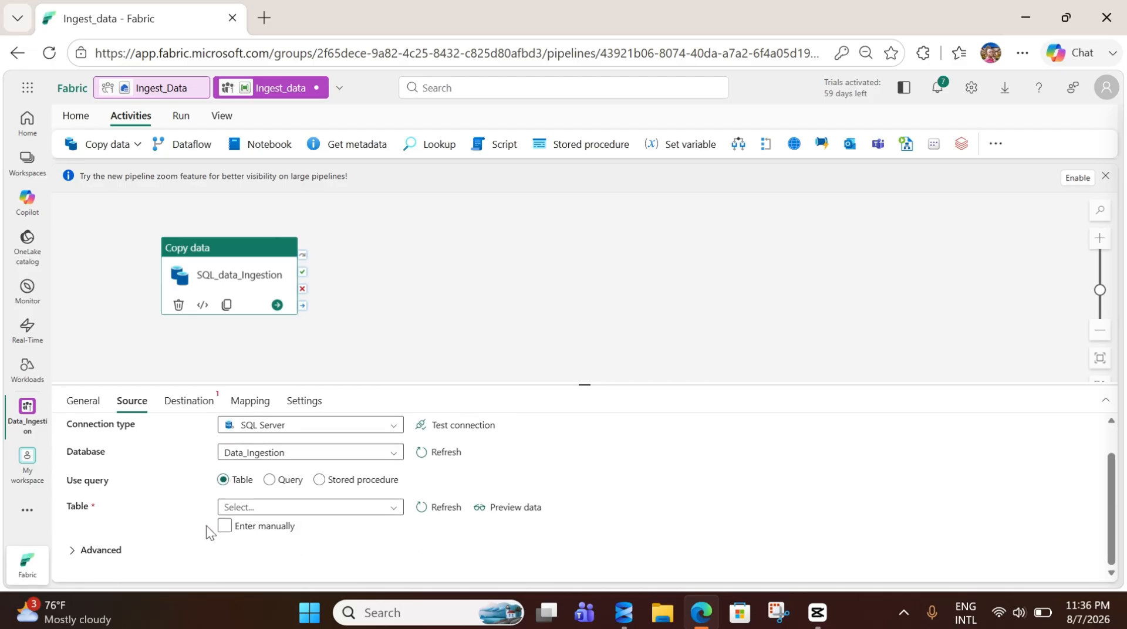
click(382, 509)
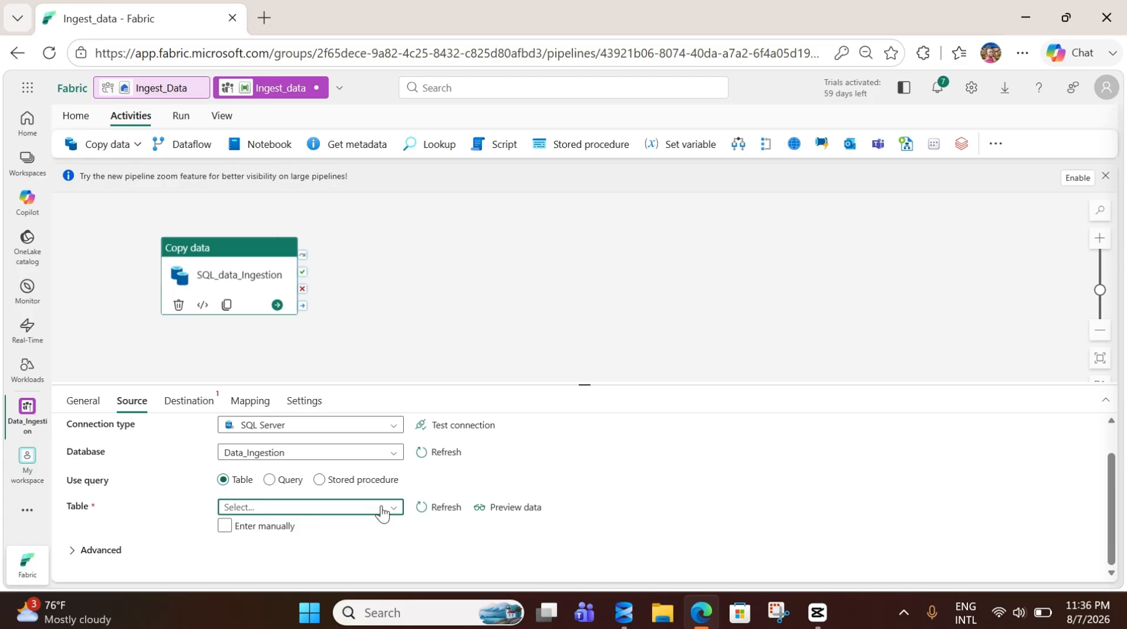
click(382, 511)
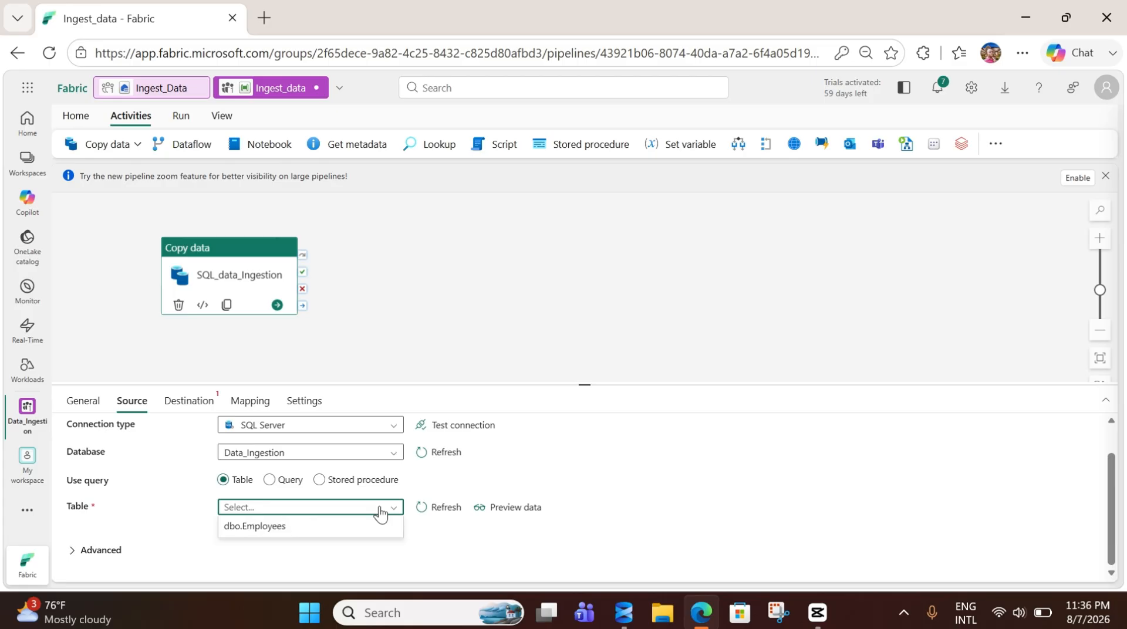
click(279, 528)
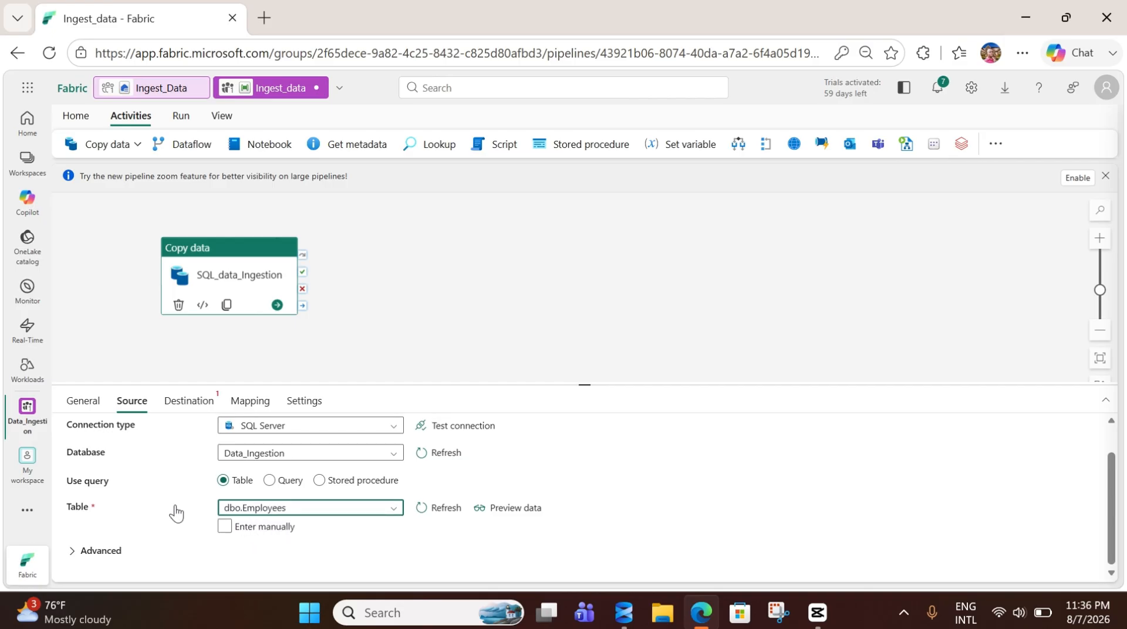
scroll(176, 514, up, 1)
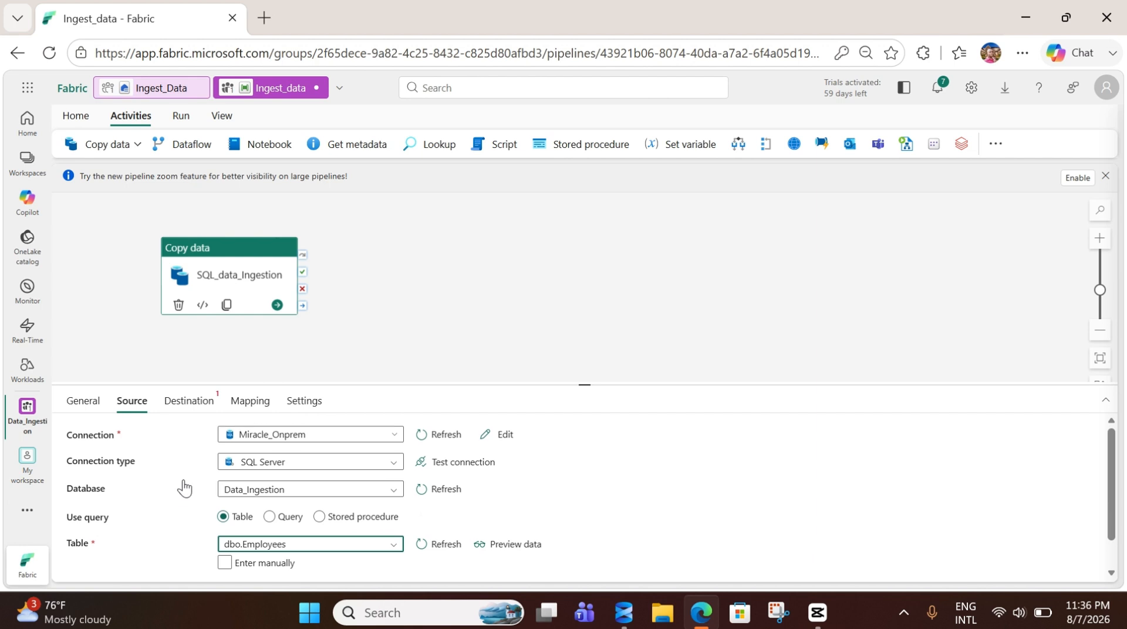
scroll(182, 487, down, 1)
scroll(186, 461, up, 1)
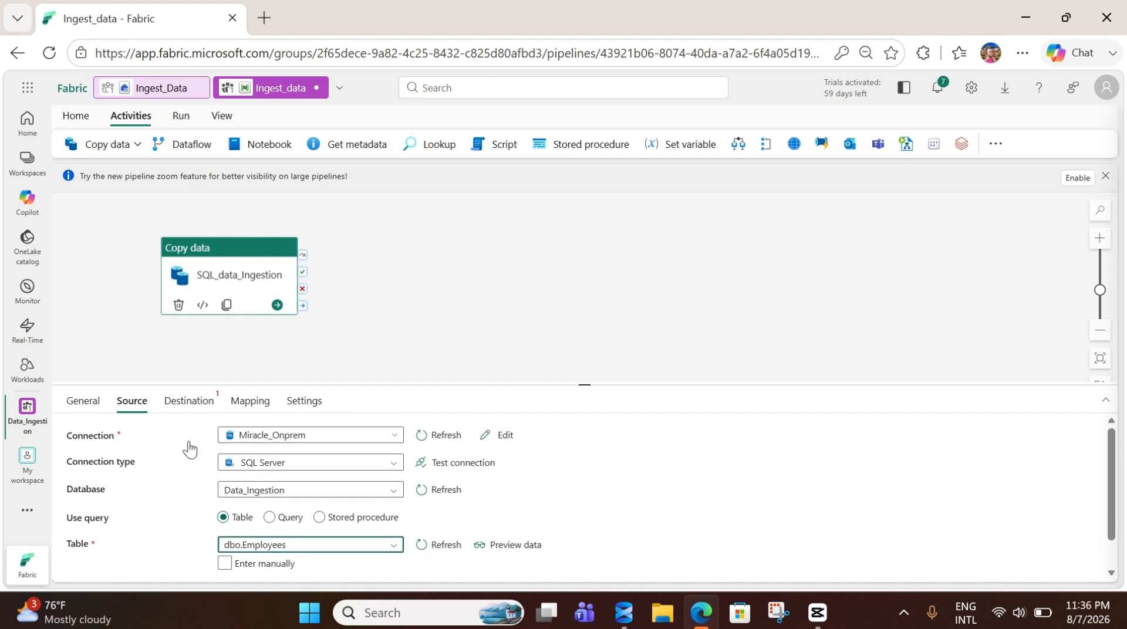
- Set the Copy data activity's destination connection to the existing Ingest_Data lakehouse from the OneLake catalog
click(187, 405)
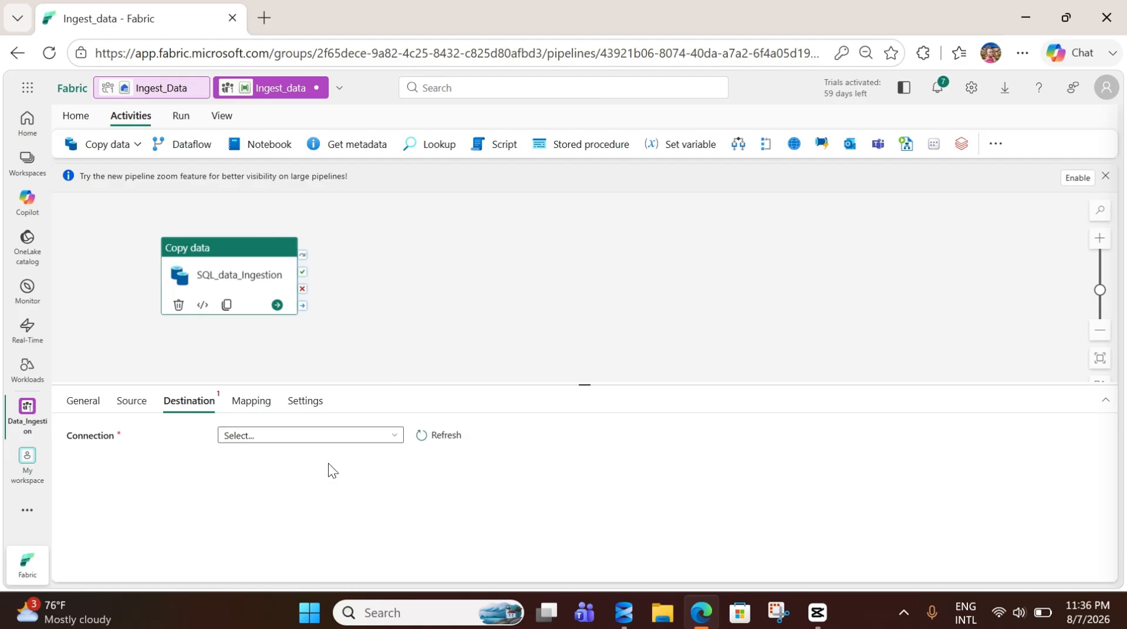
click(389, 439)
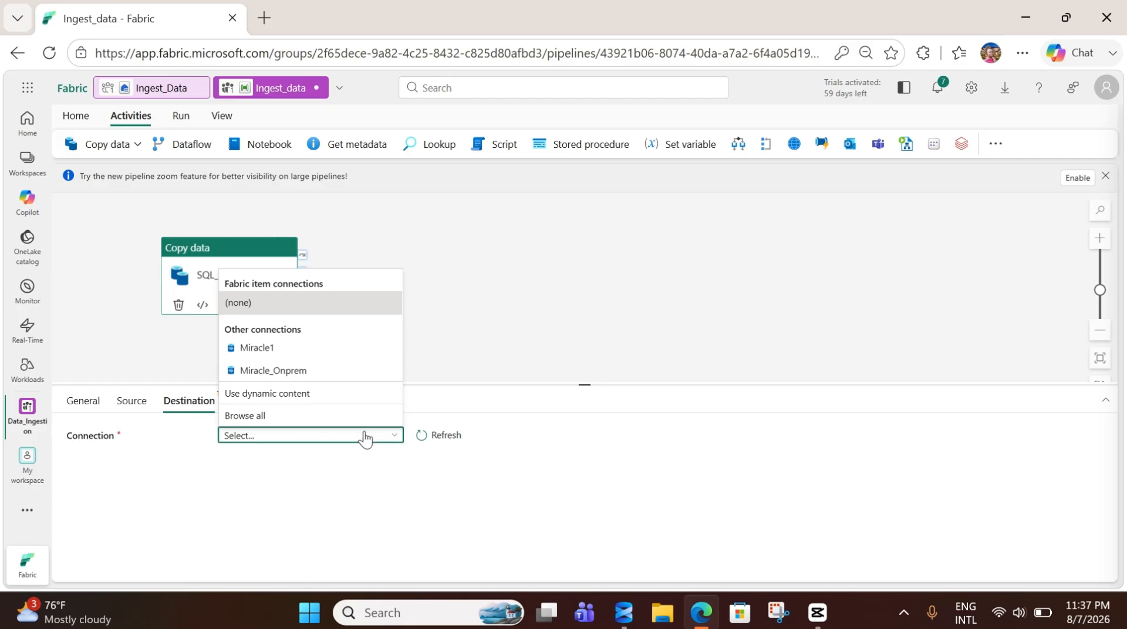
click(346, 416)
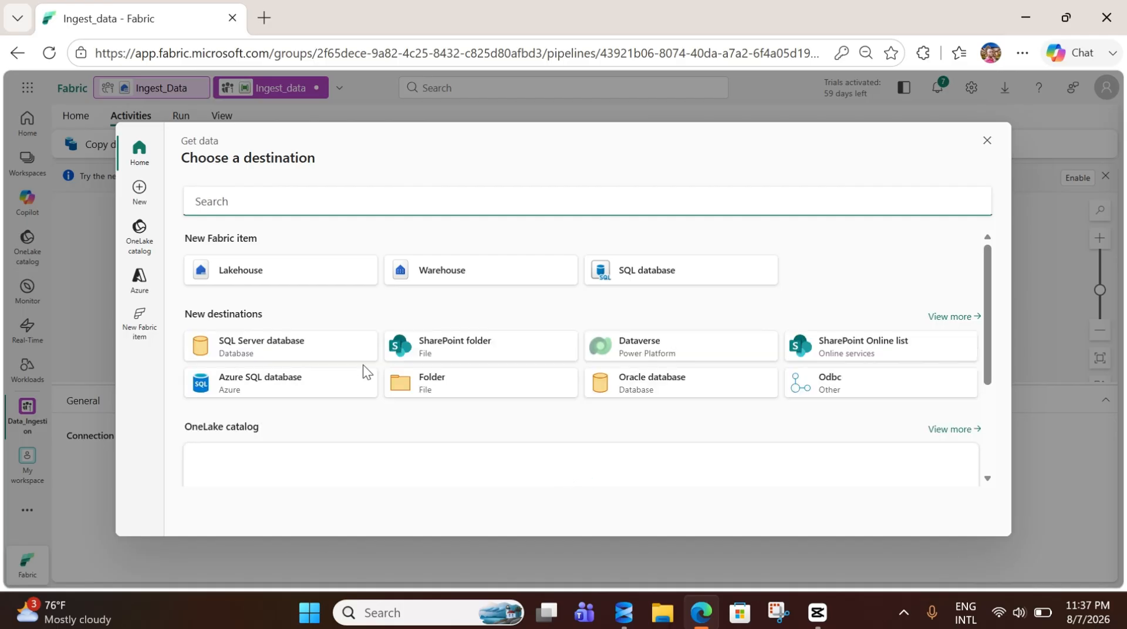
scroll(362, 368, down, 3)
scroll(375, 352, up, 2)
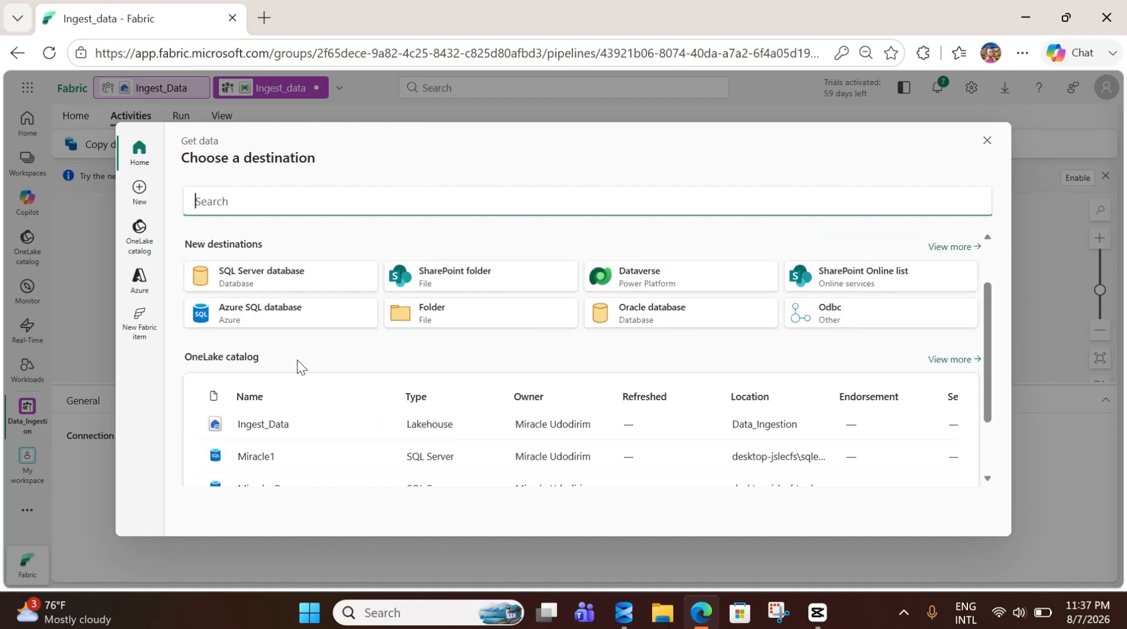
scroll(297, 363, down, 3)
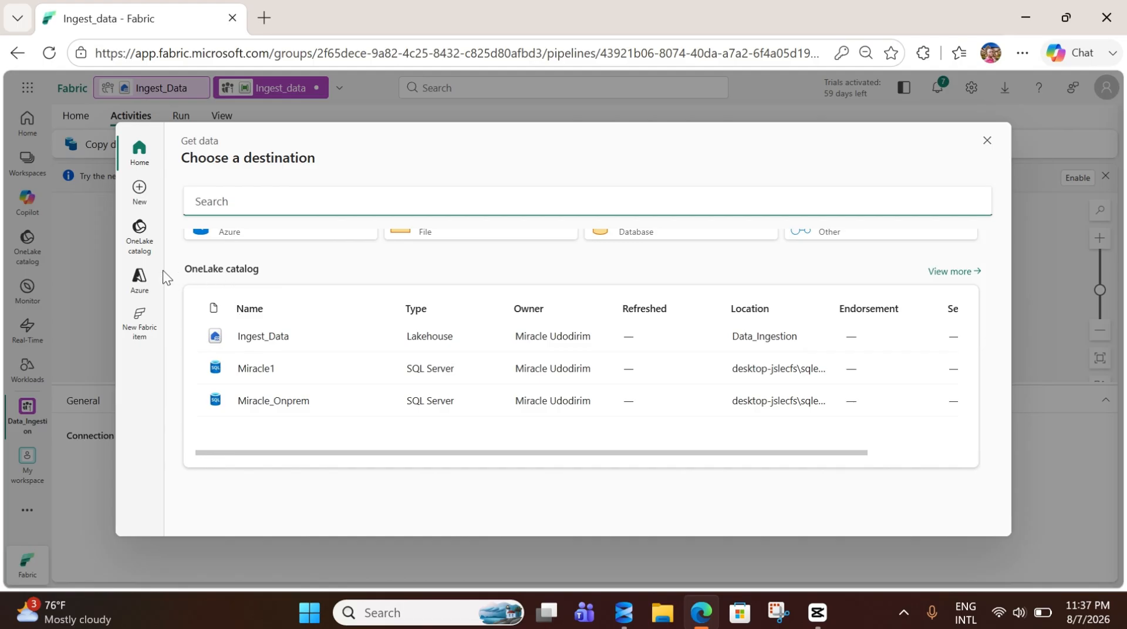
click(256, 340)
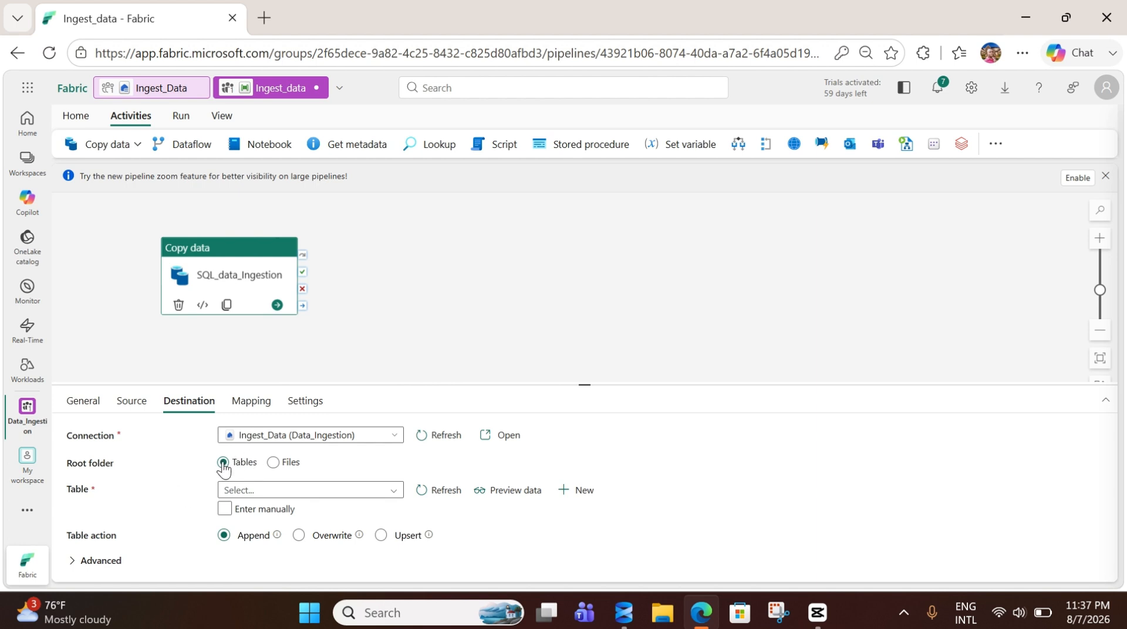
- Create a new destination table named Employees in the lakehouse, leaving its schema blank
click(385, 491)
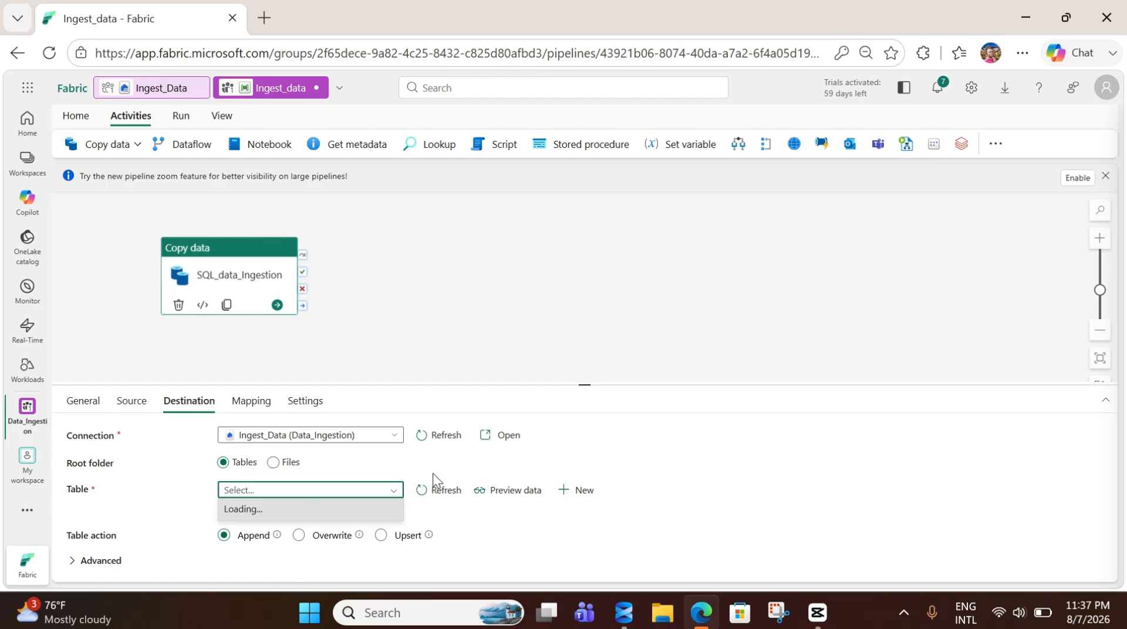
click(630, 499)
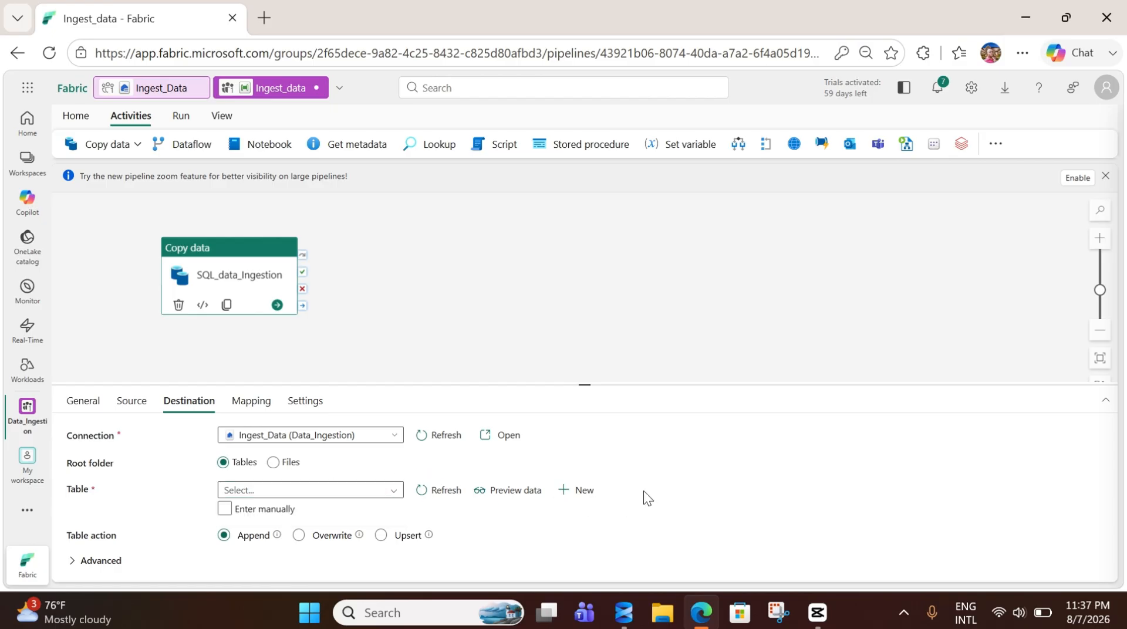
click(564, 491)
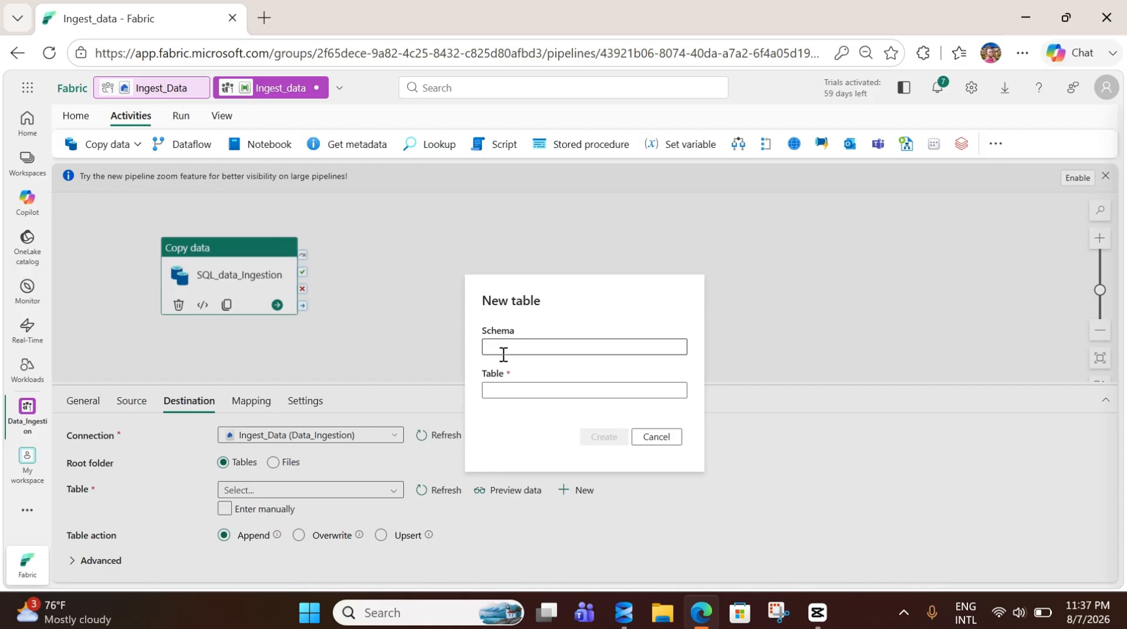
click(510, 392)
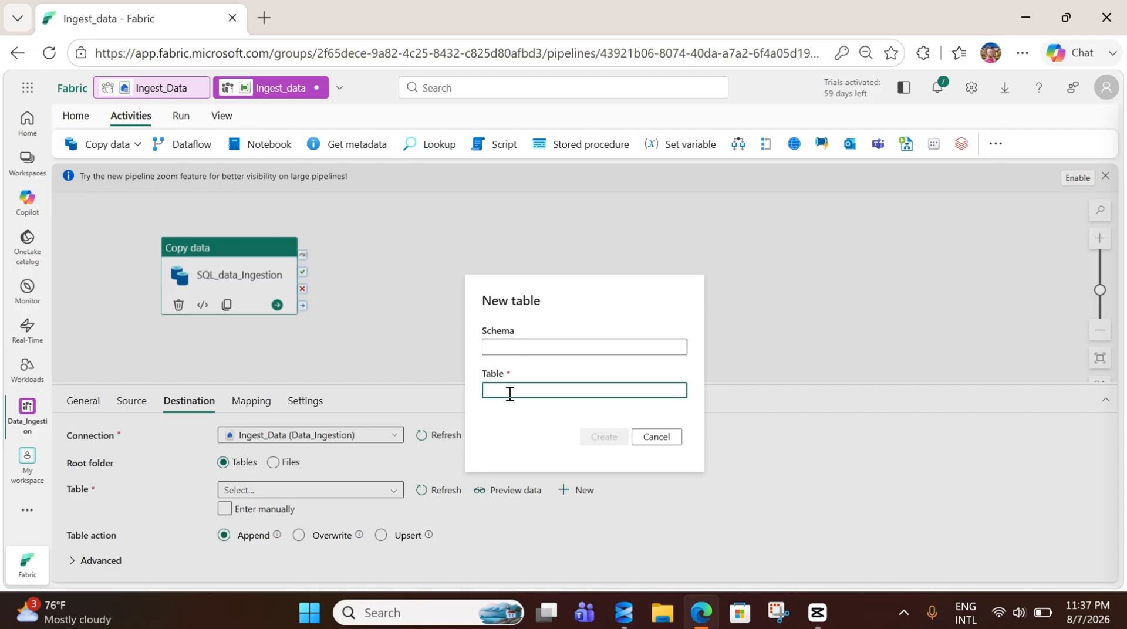
text(Employees)
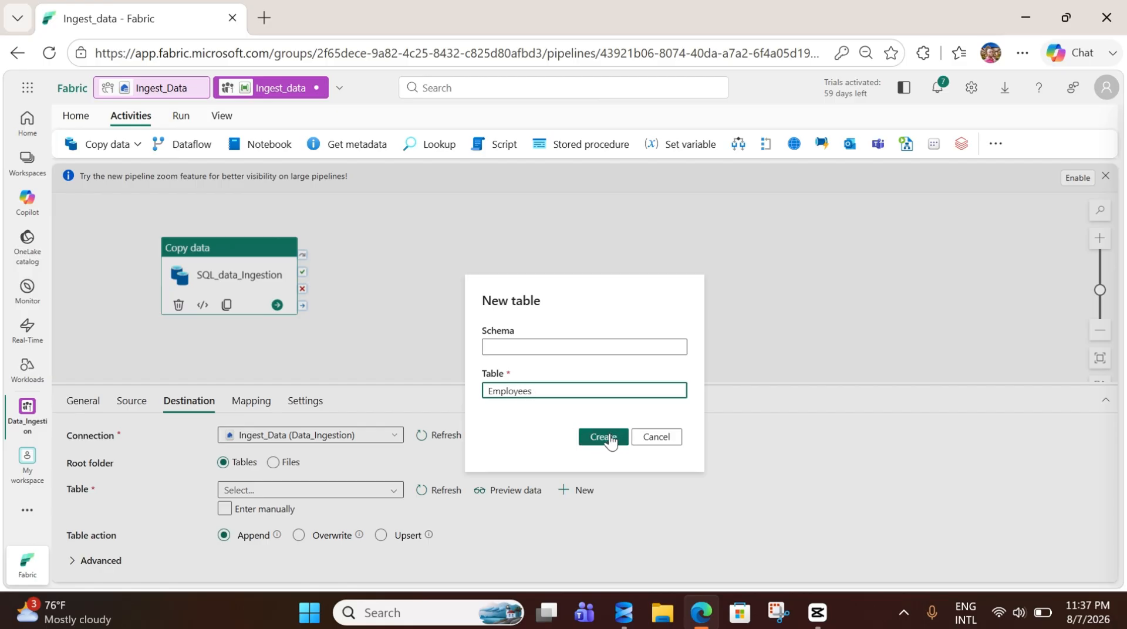
click(611, 441)
click(610, 439)
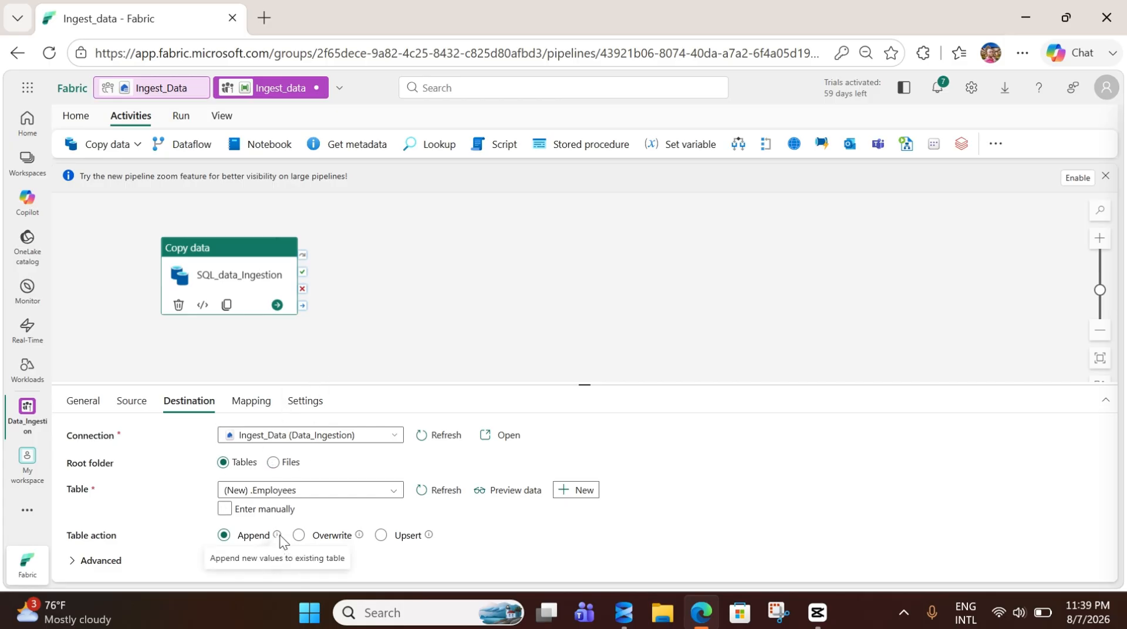
- Set the destination's table action to Overwrite
click(223, 535)
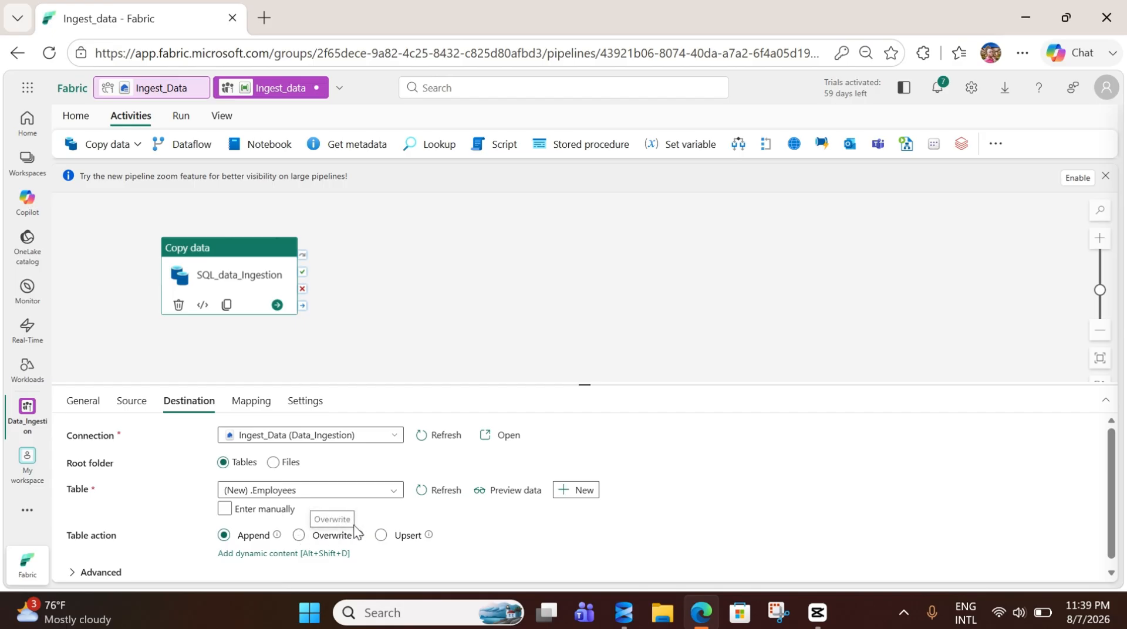
mouse_move(358, 545)
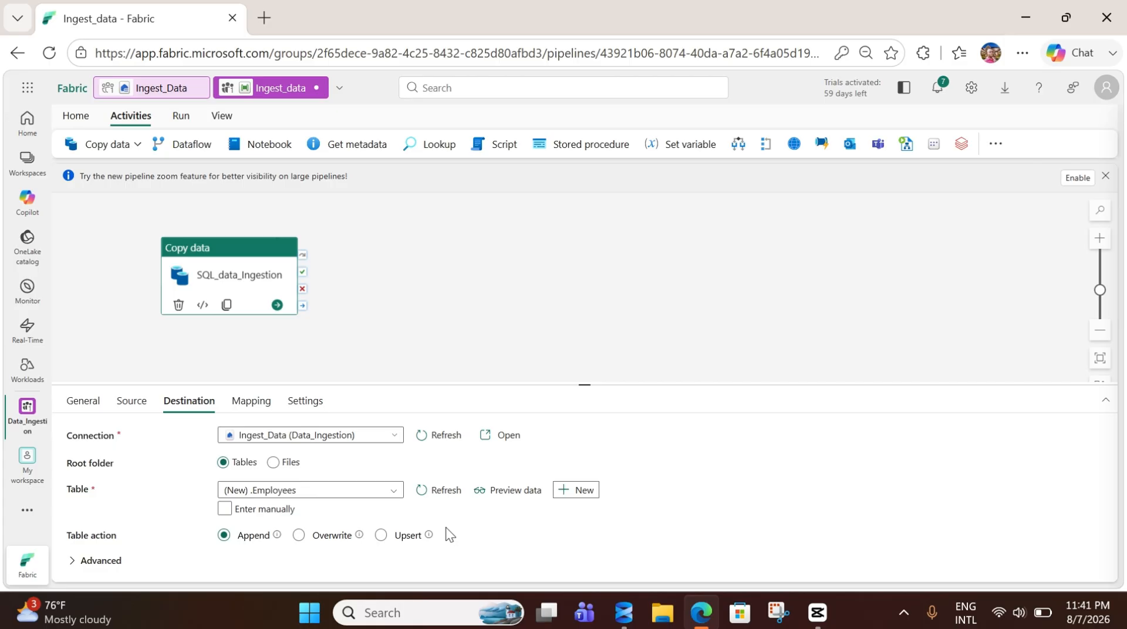
click(298, 535)
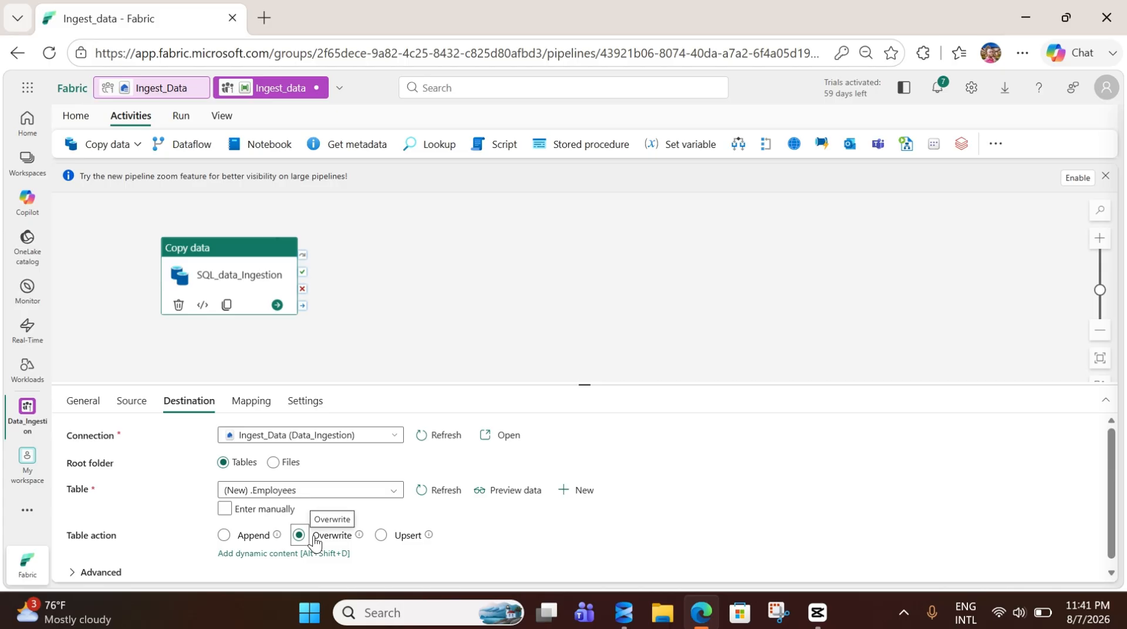
- Validate the pipeline, close the validation output, and save and run the pipeline
click(180, 117)
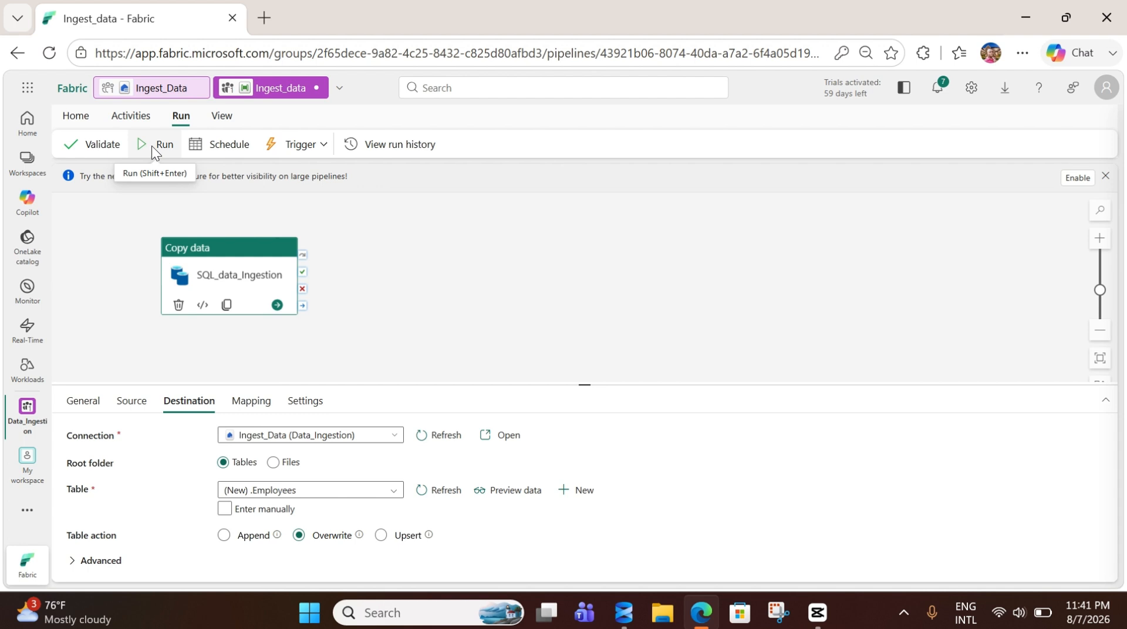
click(101, 147)
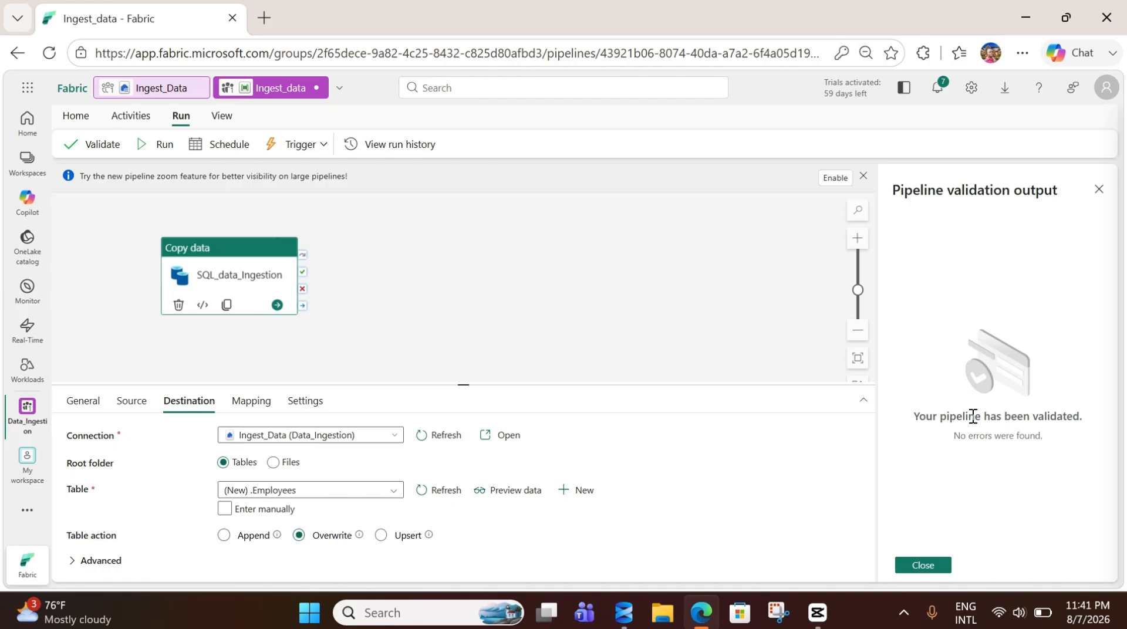
click(926, 568)
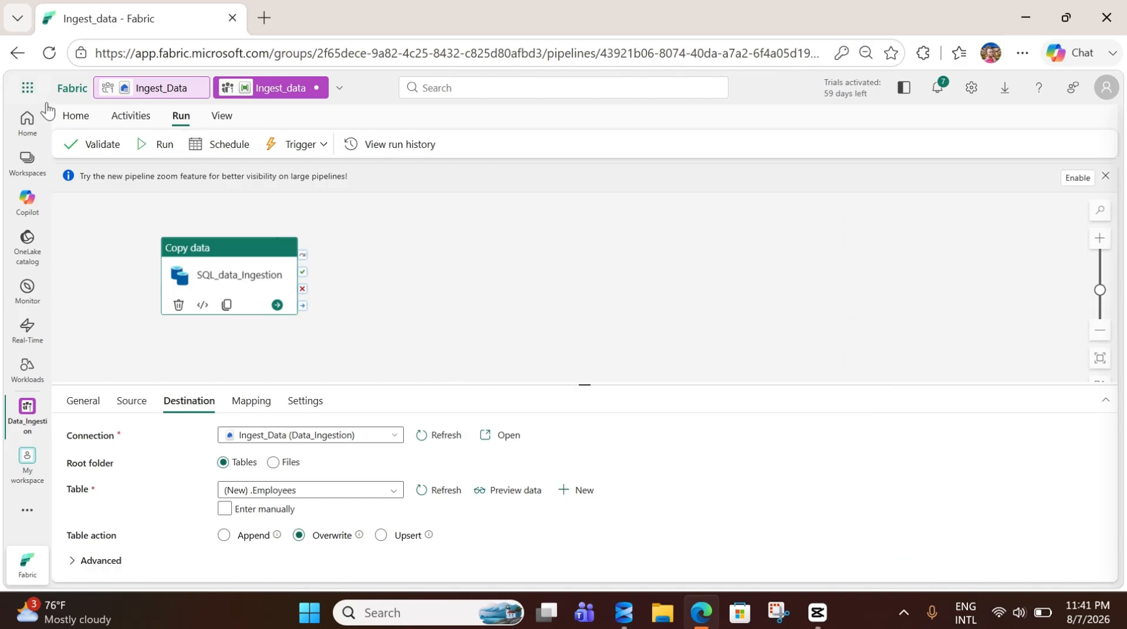
click(164, 144)
click(557, 386)
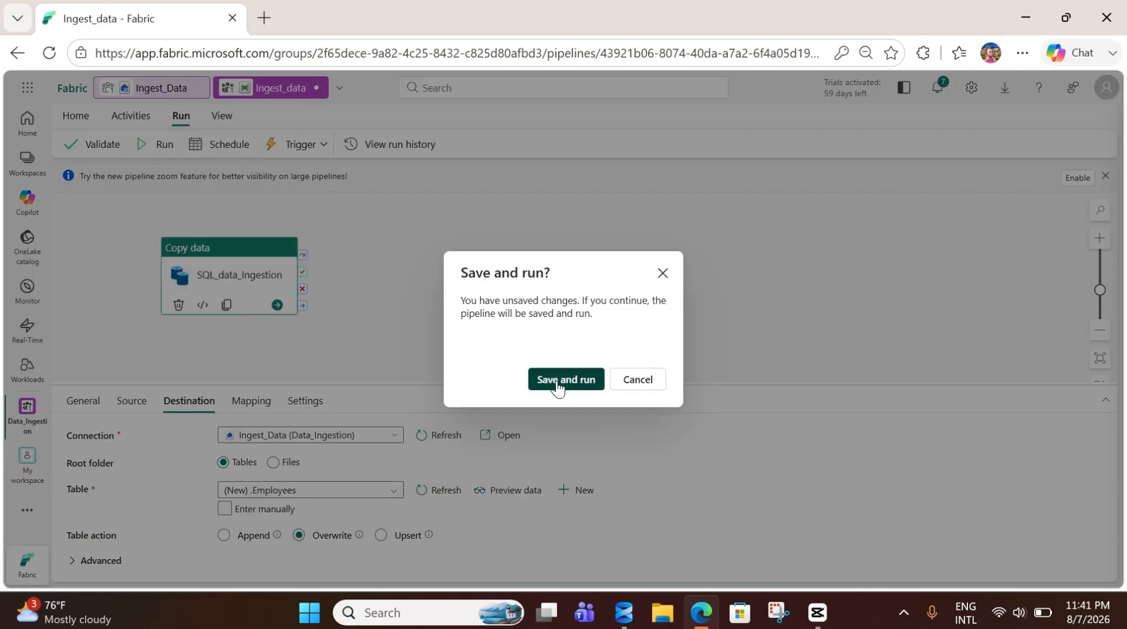
click(558, 380)
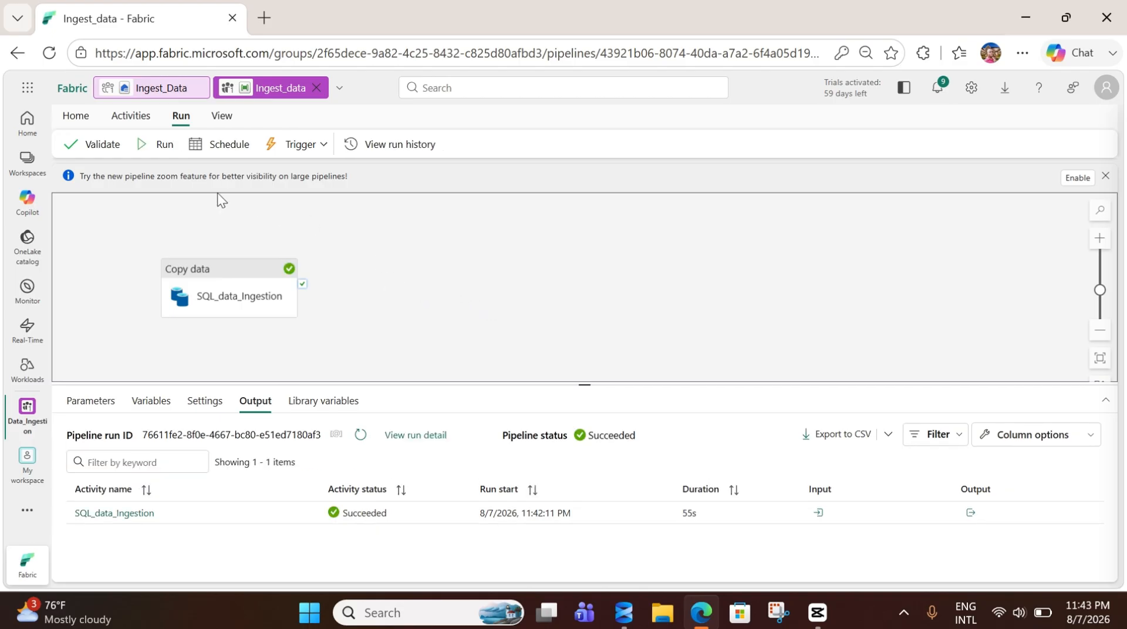
- Switch to the Ingest_Data lakehouse and open its SQL analytics endpoint
click(154, 89)
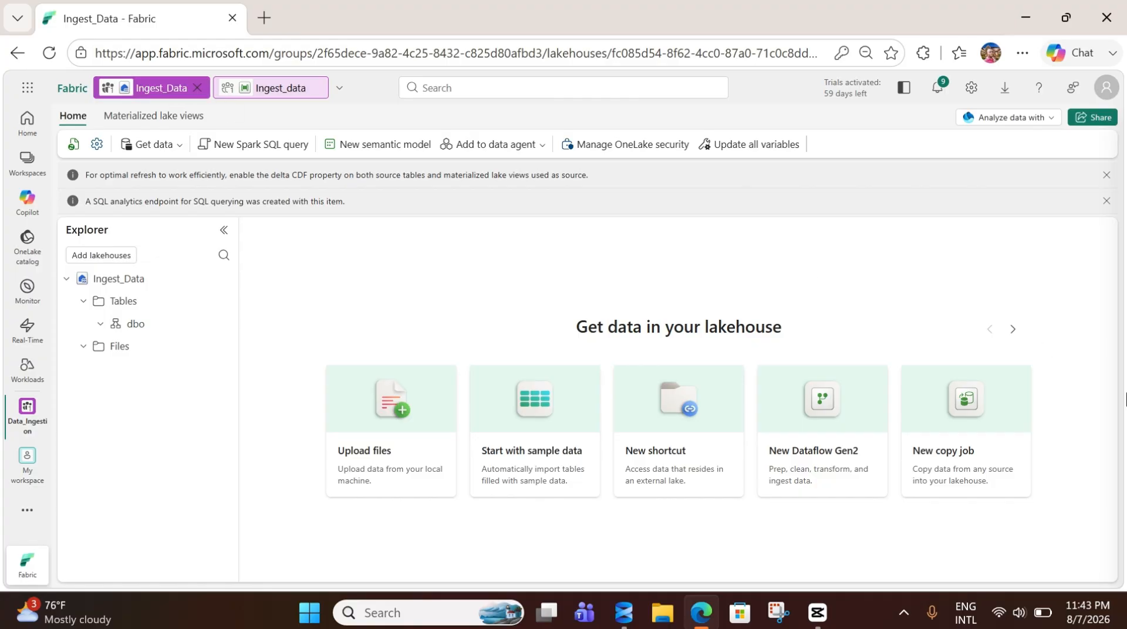
click(1009, 117)
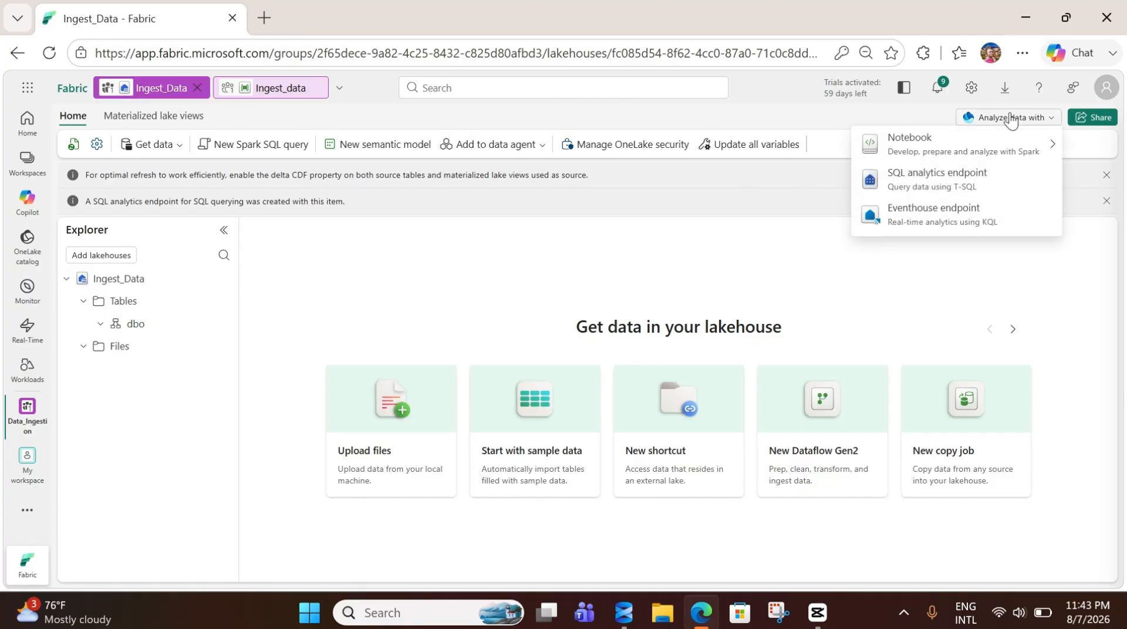
click(965, 179)
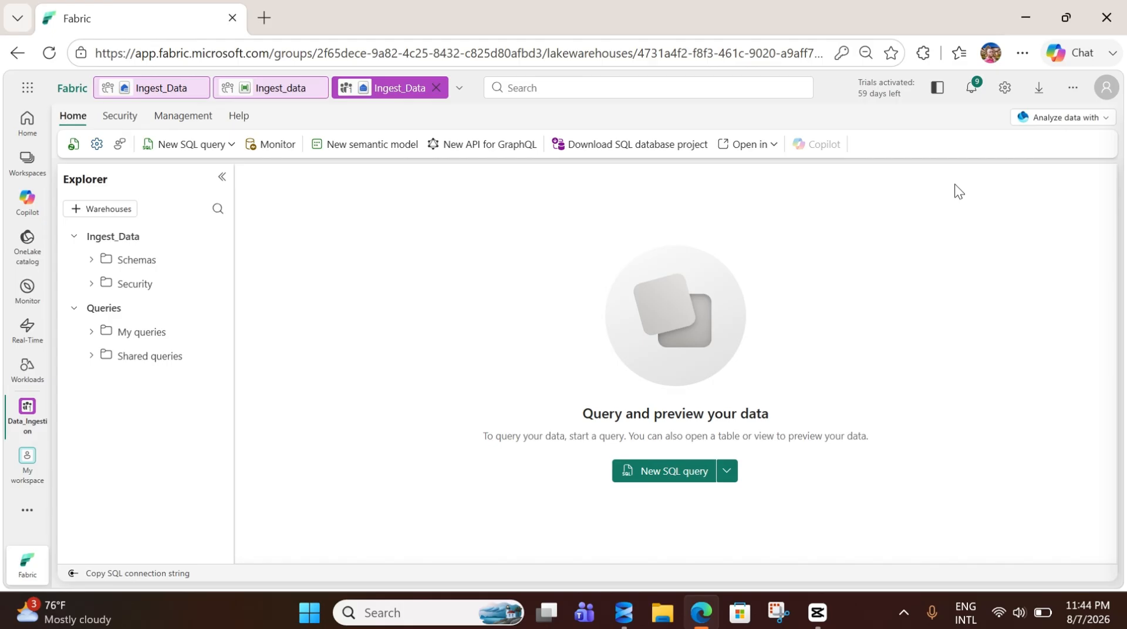
- Expand the dbo schema's tables in Ingest_Data and start a new SQL query
click(91, 260)
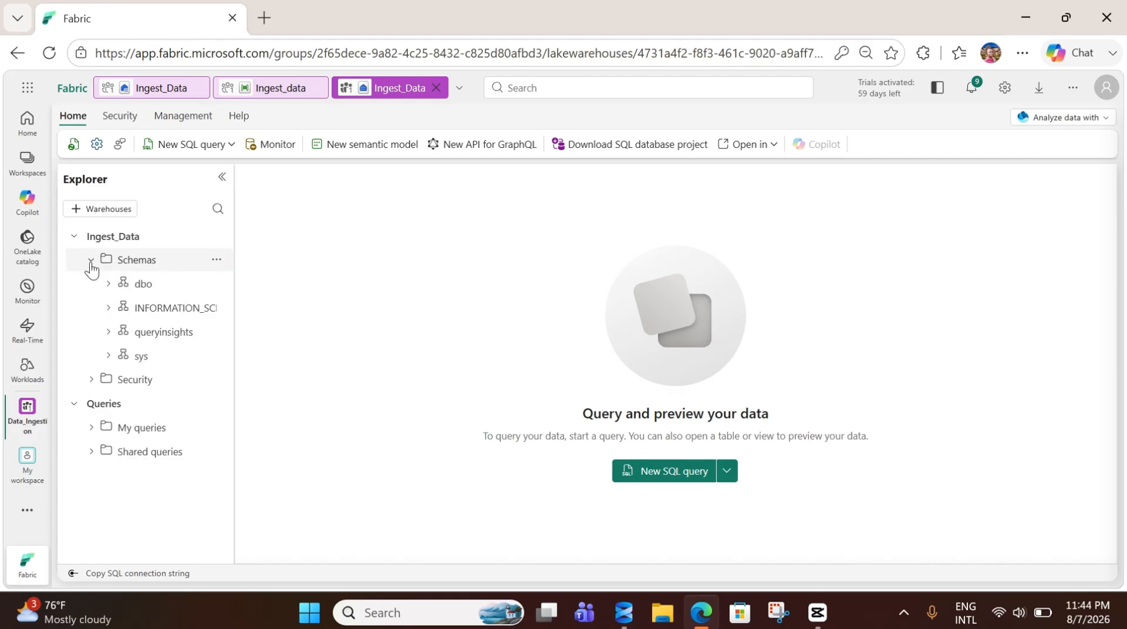
click(108, 284)
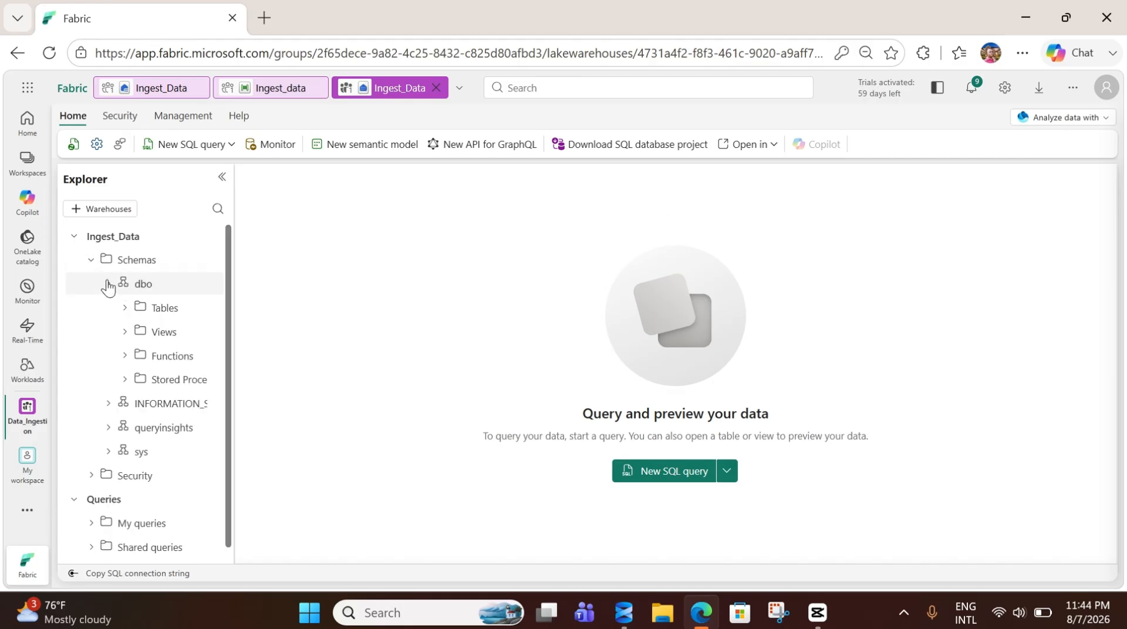
click(124, 309)
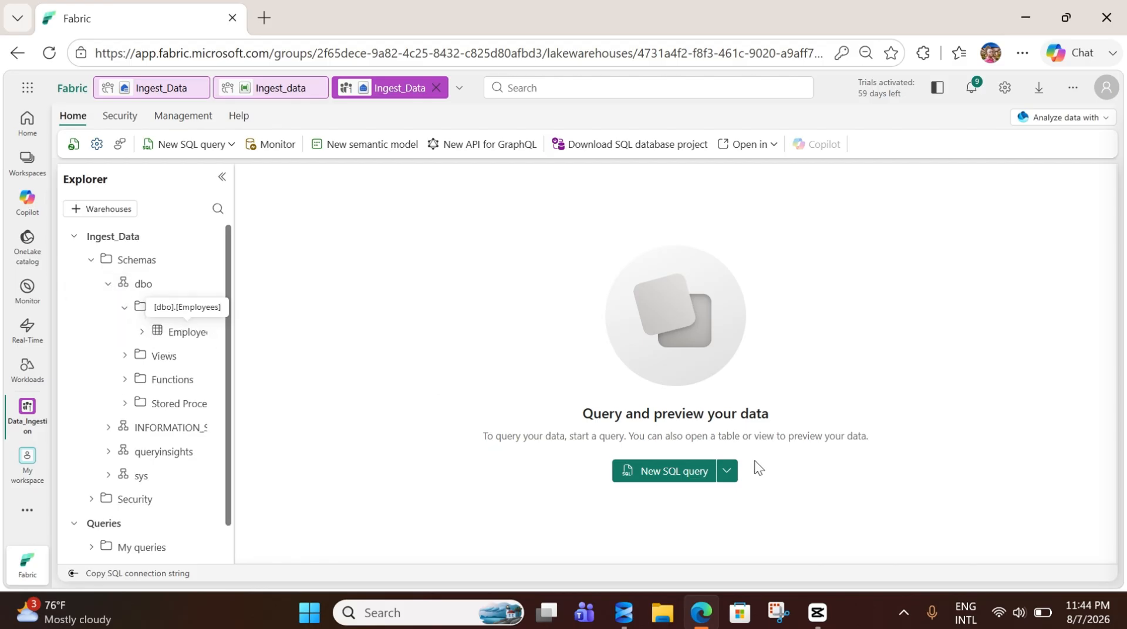
click(669, 483)
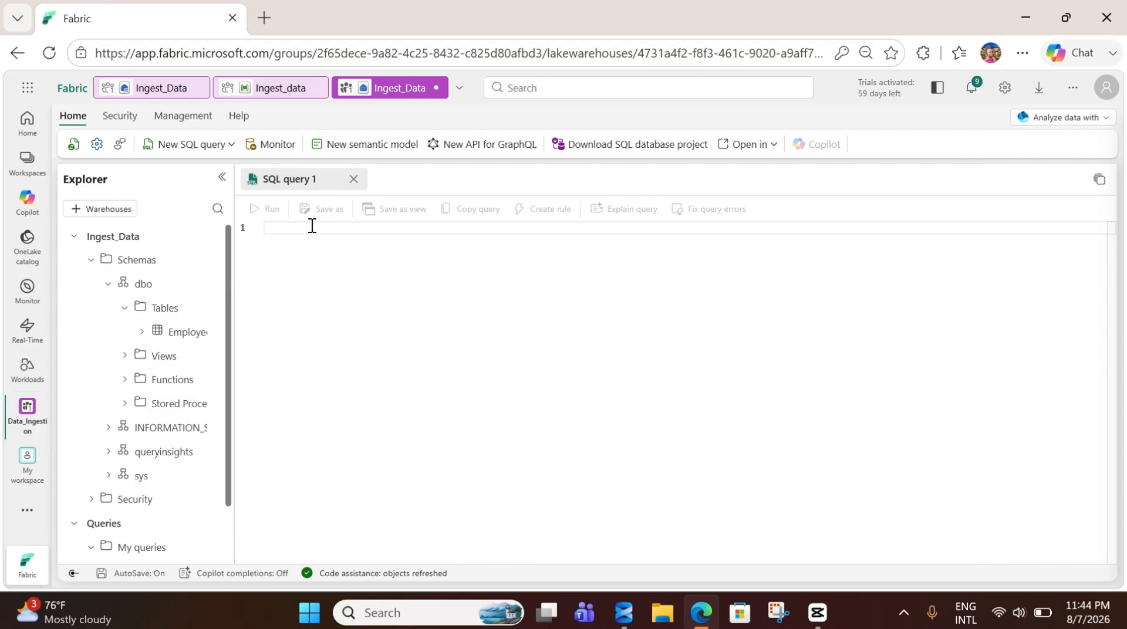
- Write and run the query Select * from [dbo].[Employees]
text(Select )
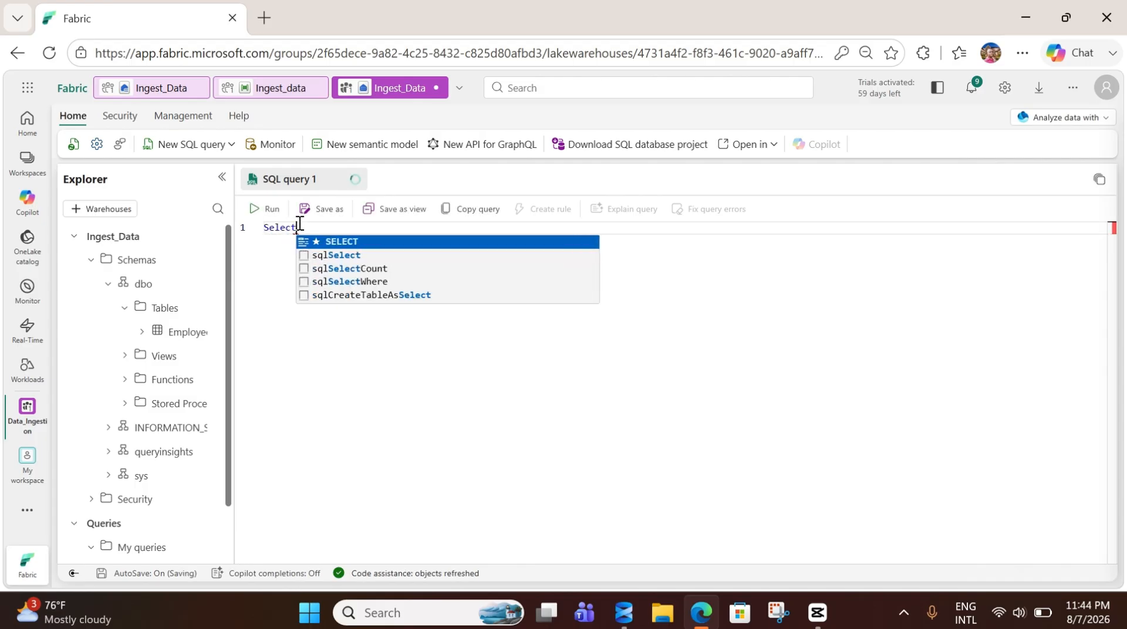
text(* from)
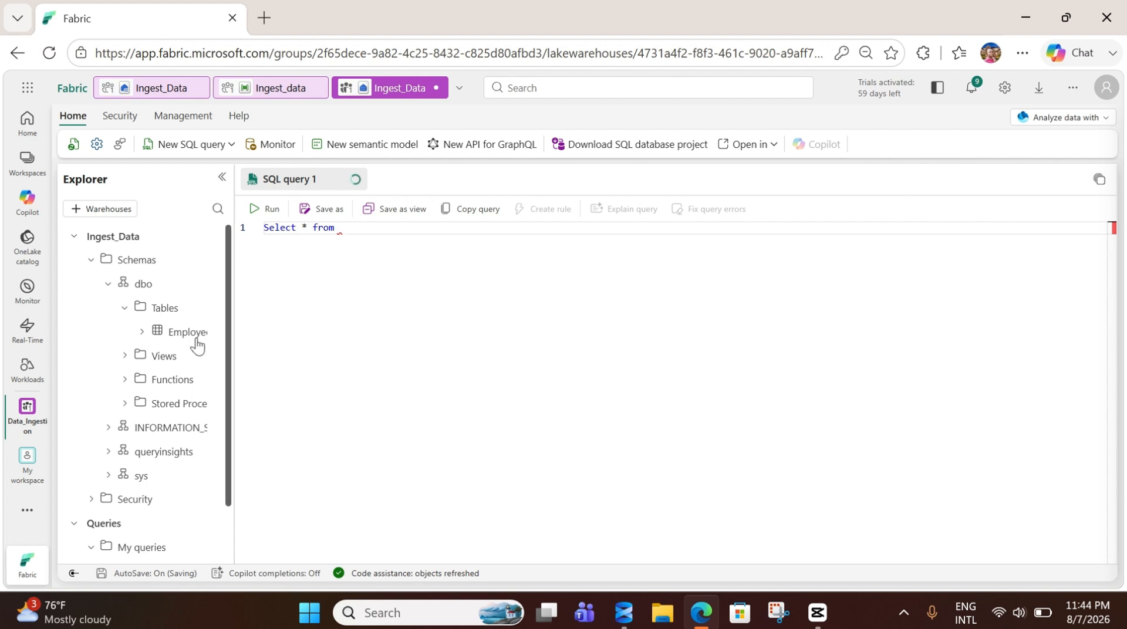
drag(194, 336, 358, 261)
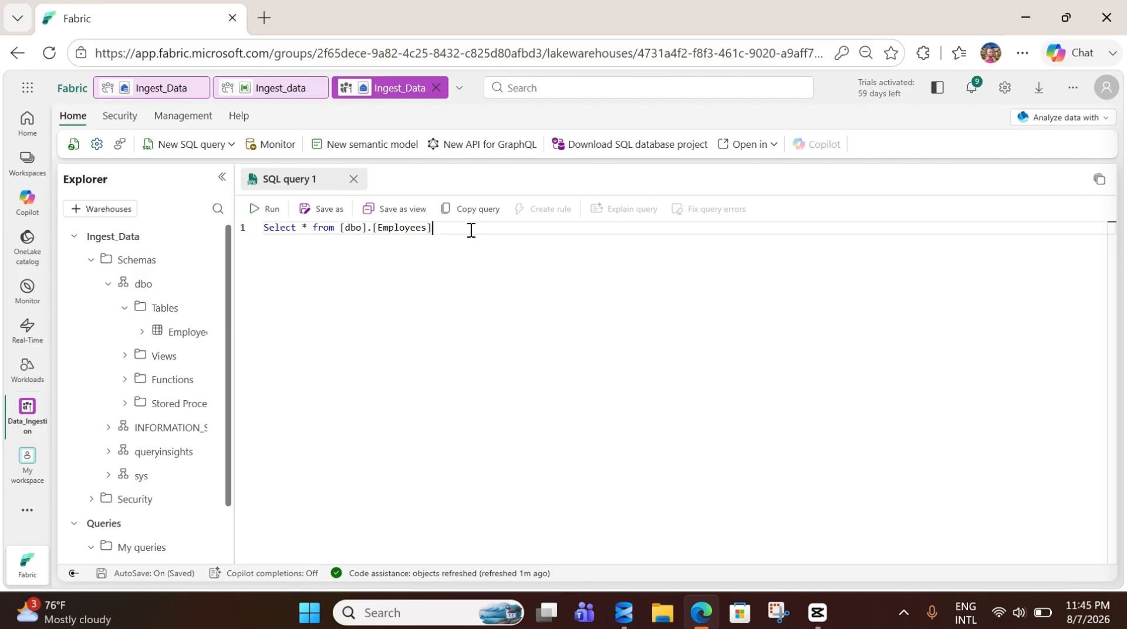
click(265, 210)
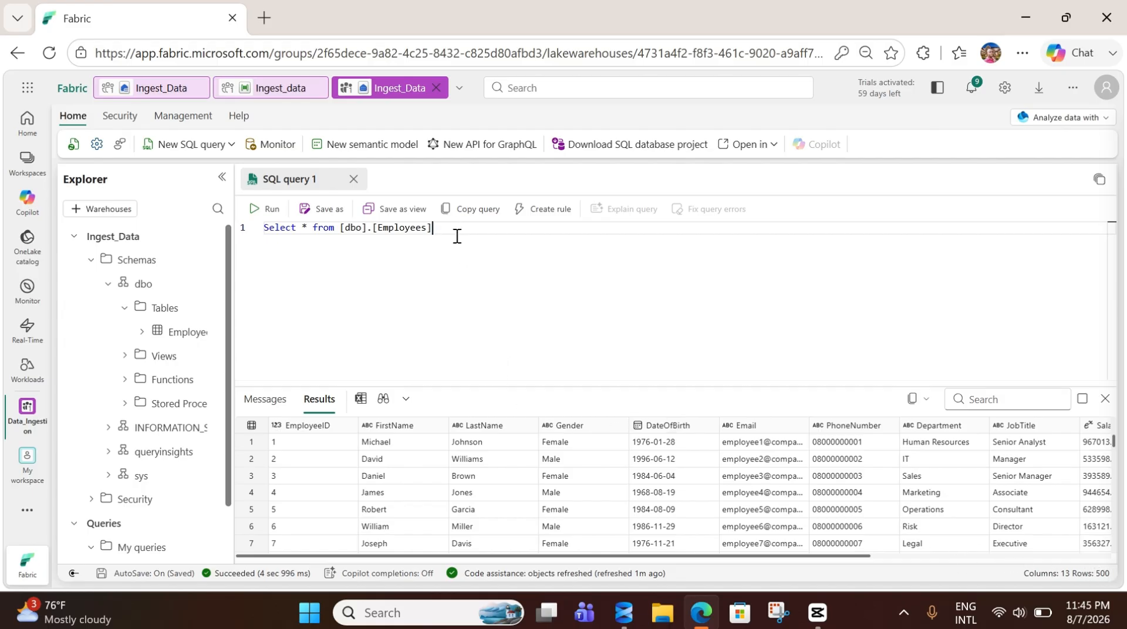
- Add the filter WHERE Department = 'Data Analytics' on a second line of the query and run the whole statement
key(Return)
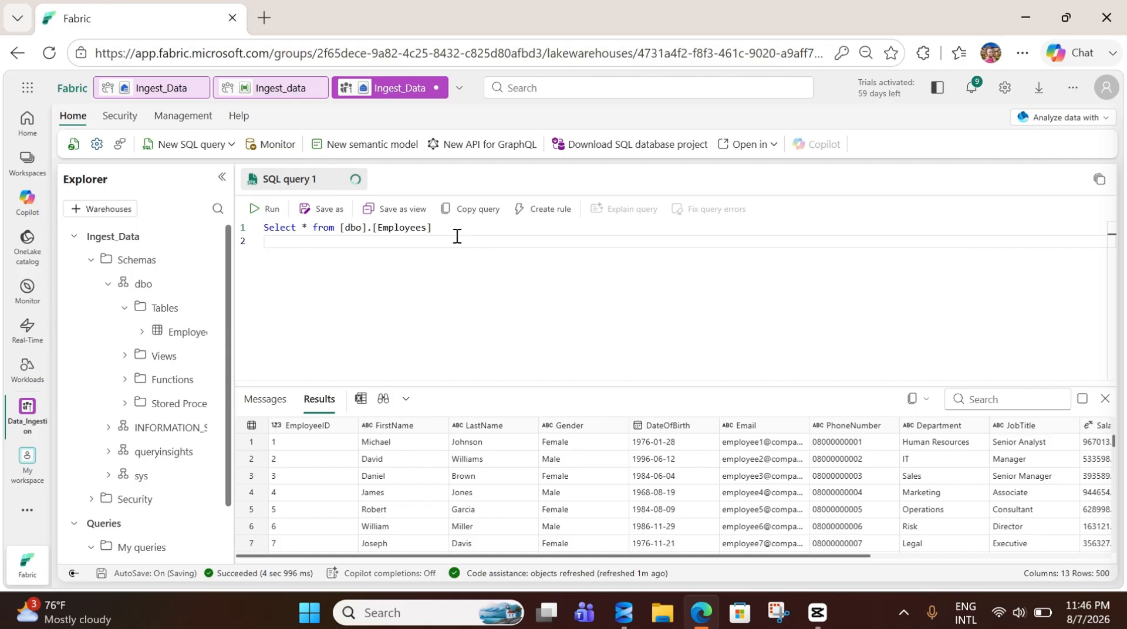
text(WHERE De)
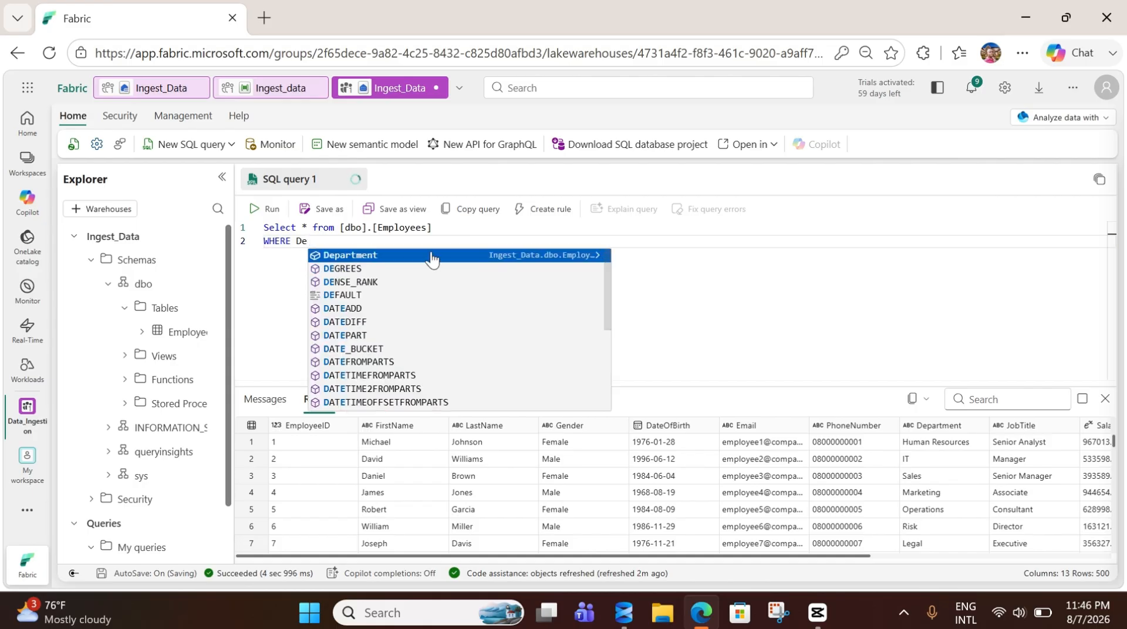
click(419, 260)
text(=)
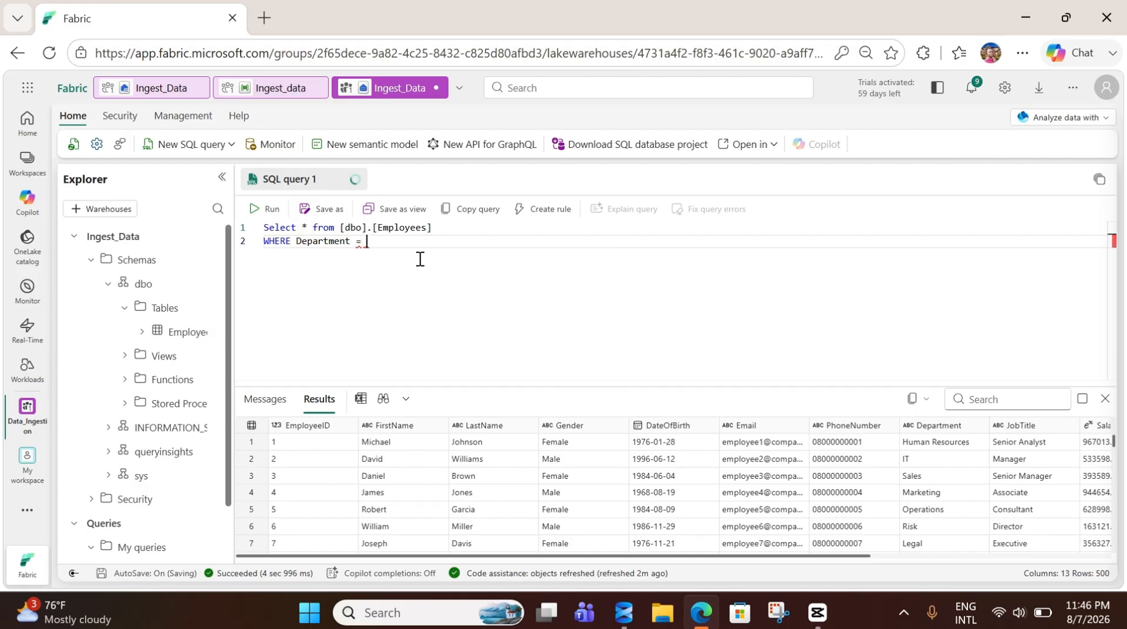
text( '')
key(Left)
text(Data Analytics)
key(ctrl+a)
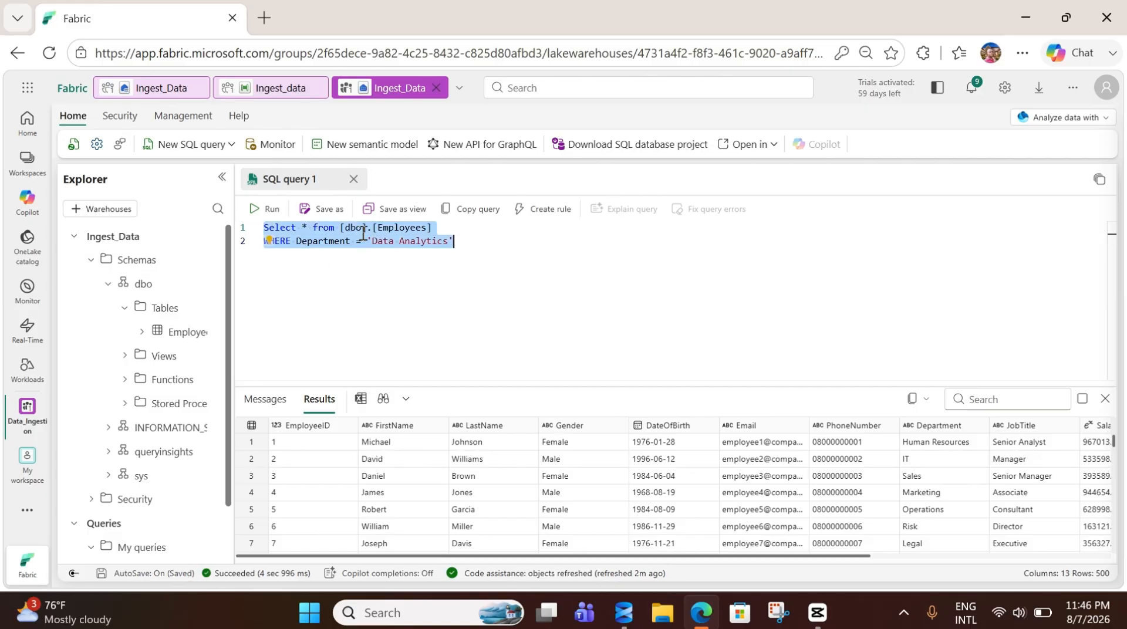
click(267, 209)
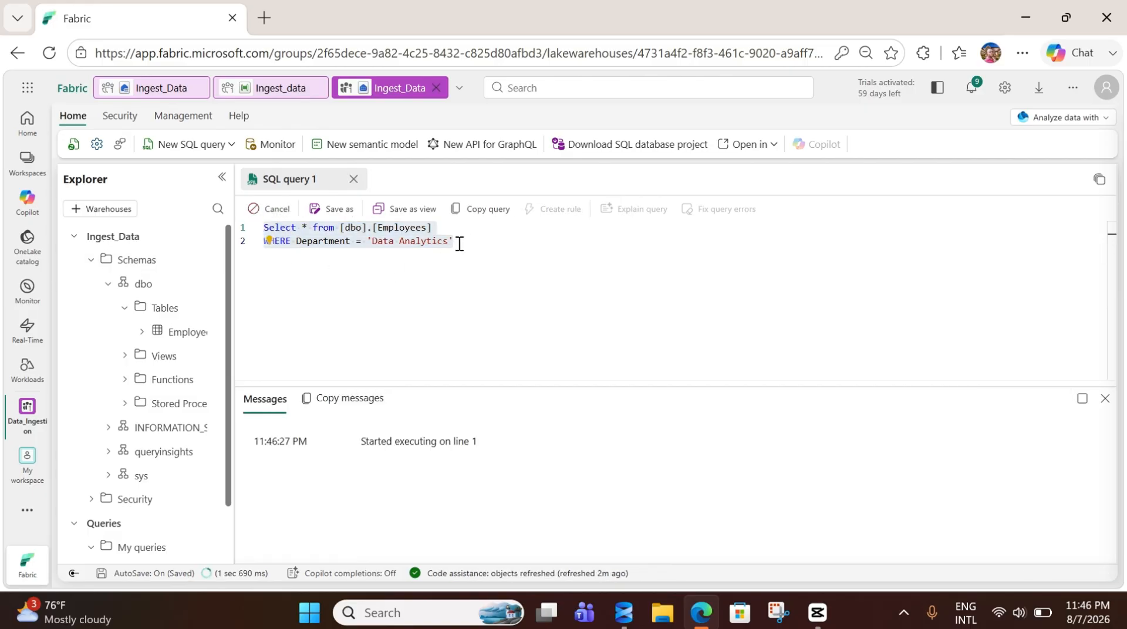